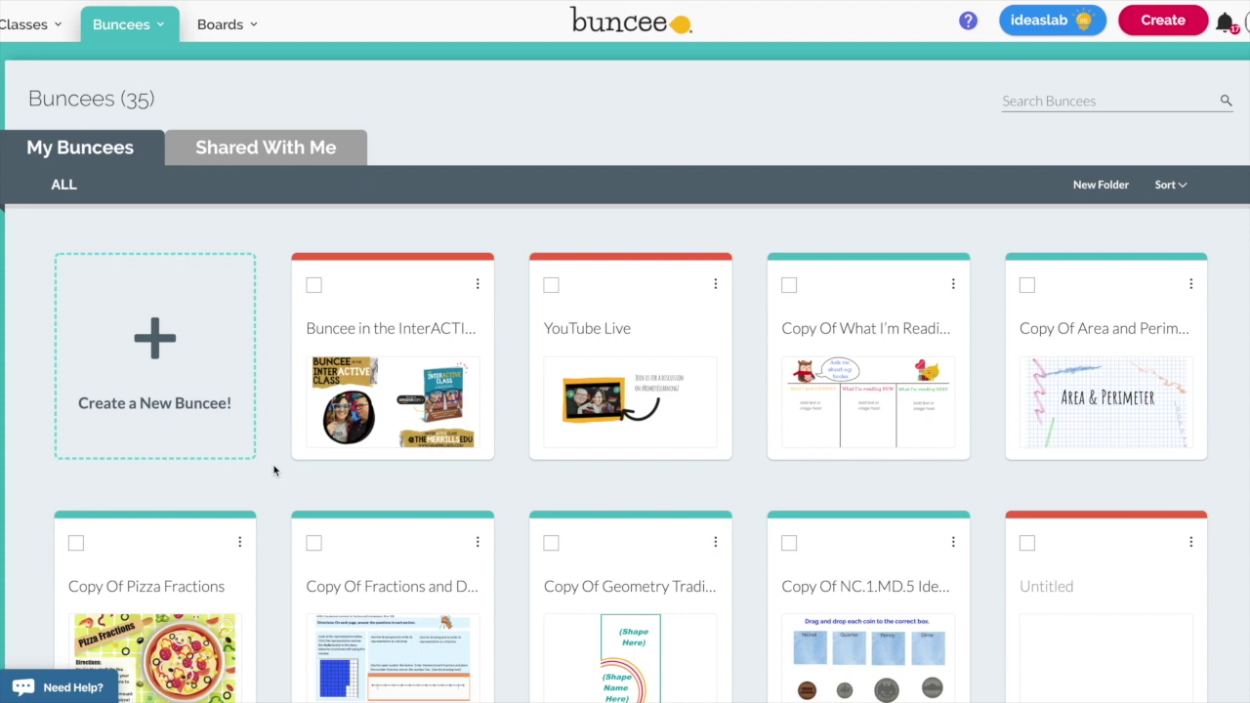
- Create a new Buncee 3.0 from scratch, skipping the templates, with one blank page
click(156, 344)
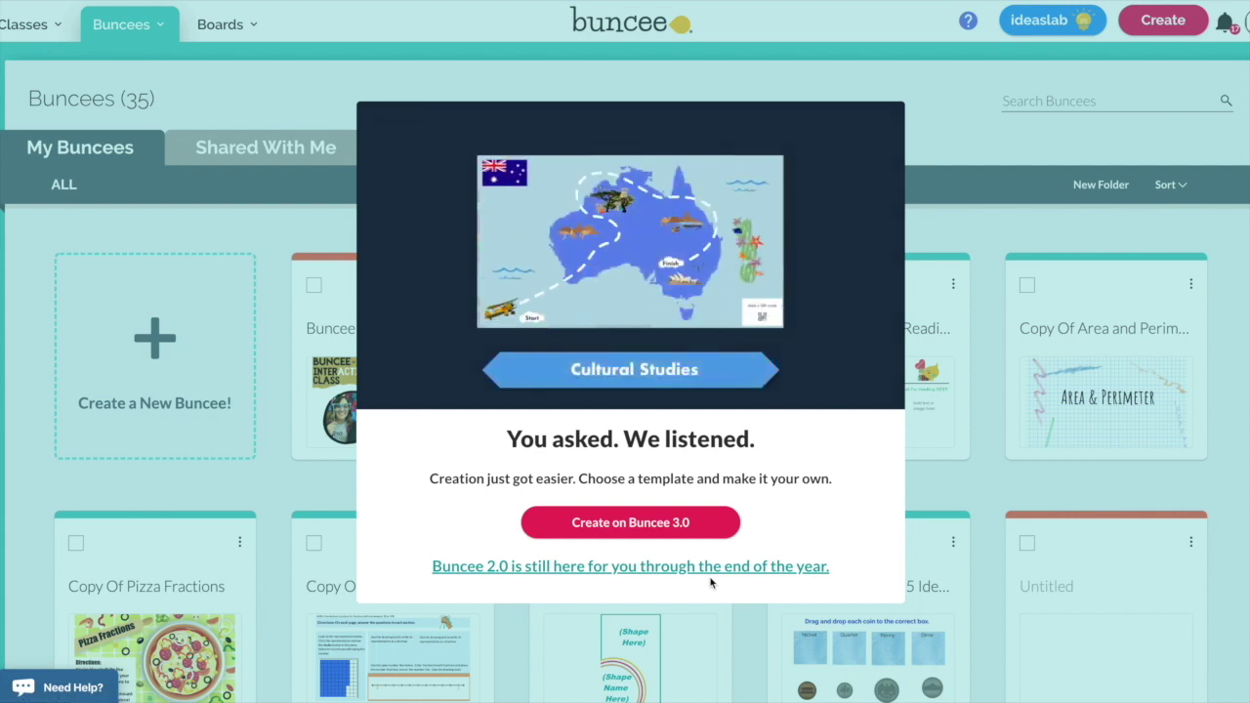
click(681, 525)
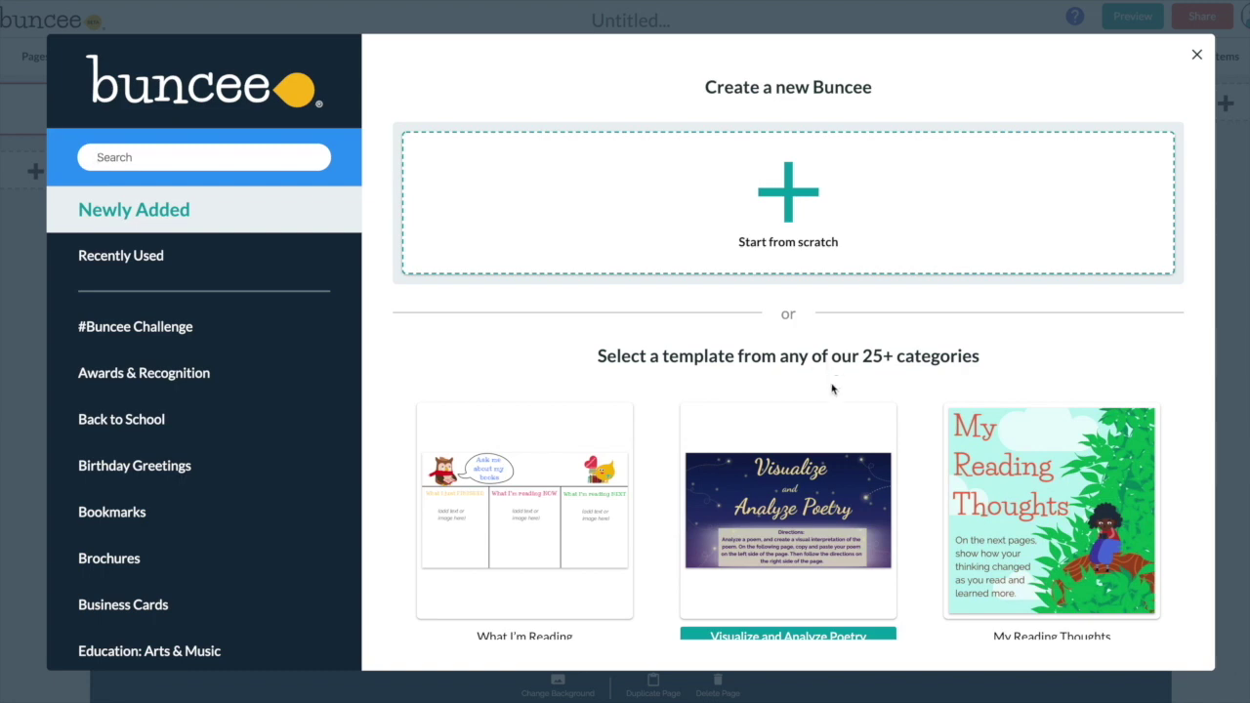
scroll(837, 384, down, 2)
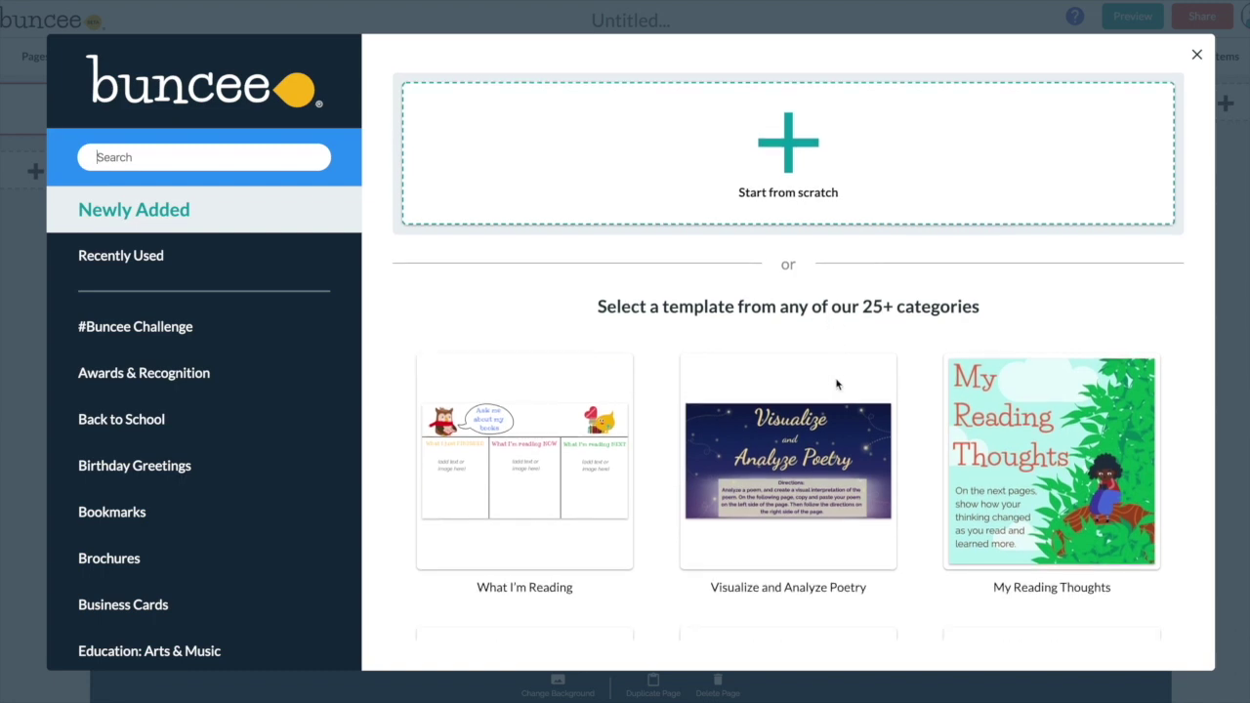
scroll(837, 384, down, 2)
scroll(837, 384, down, 1)
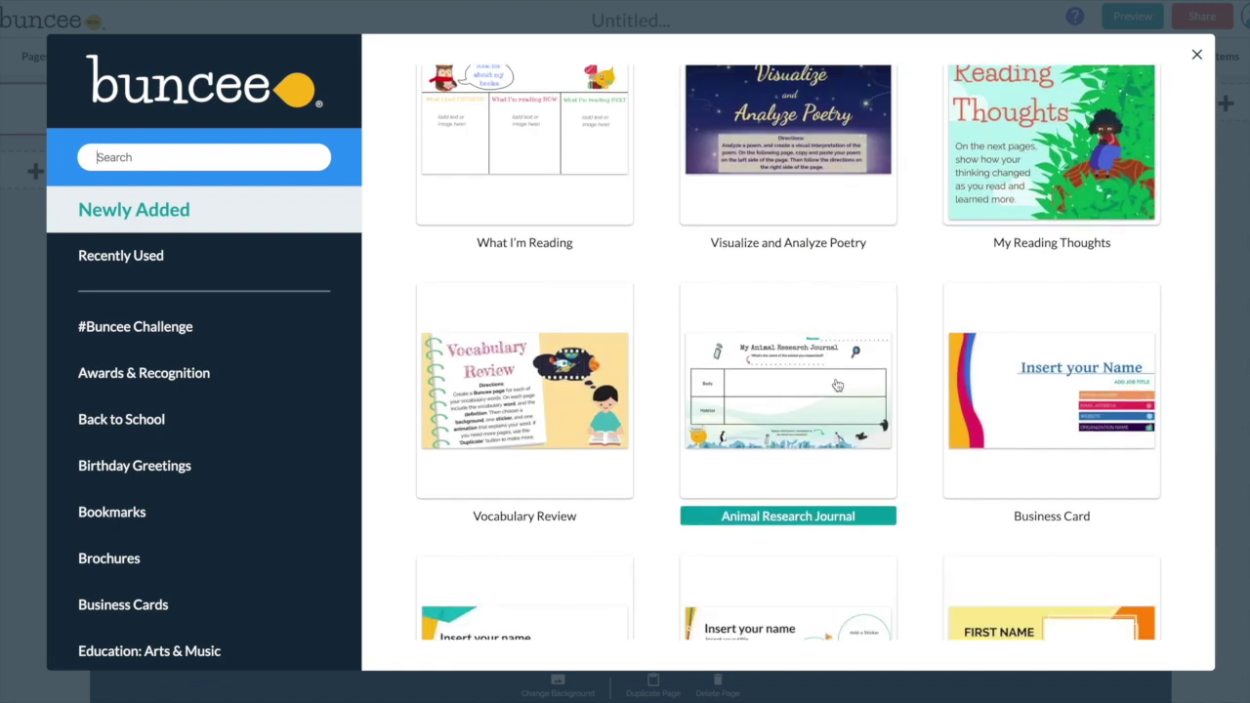
scroll(837, 384, up, 4)
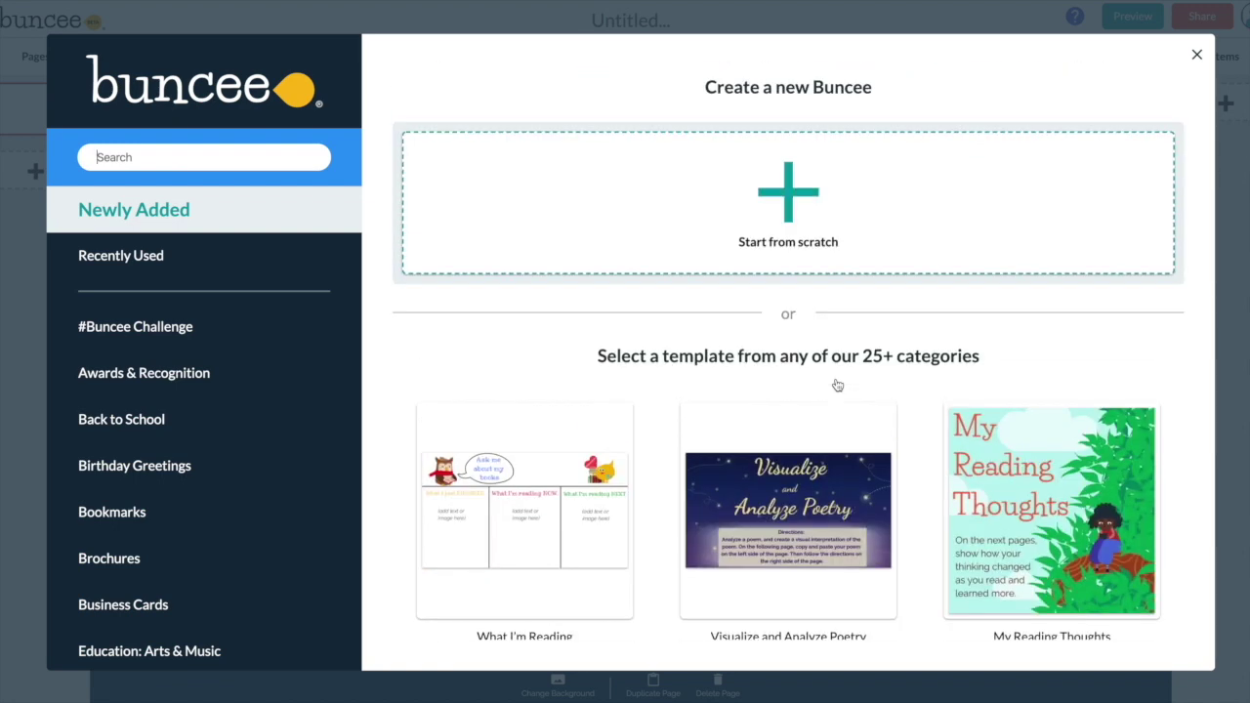
click(789, 194)
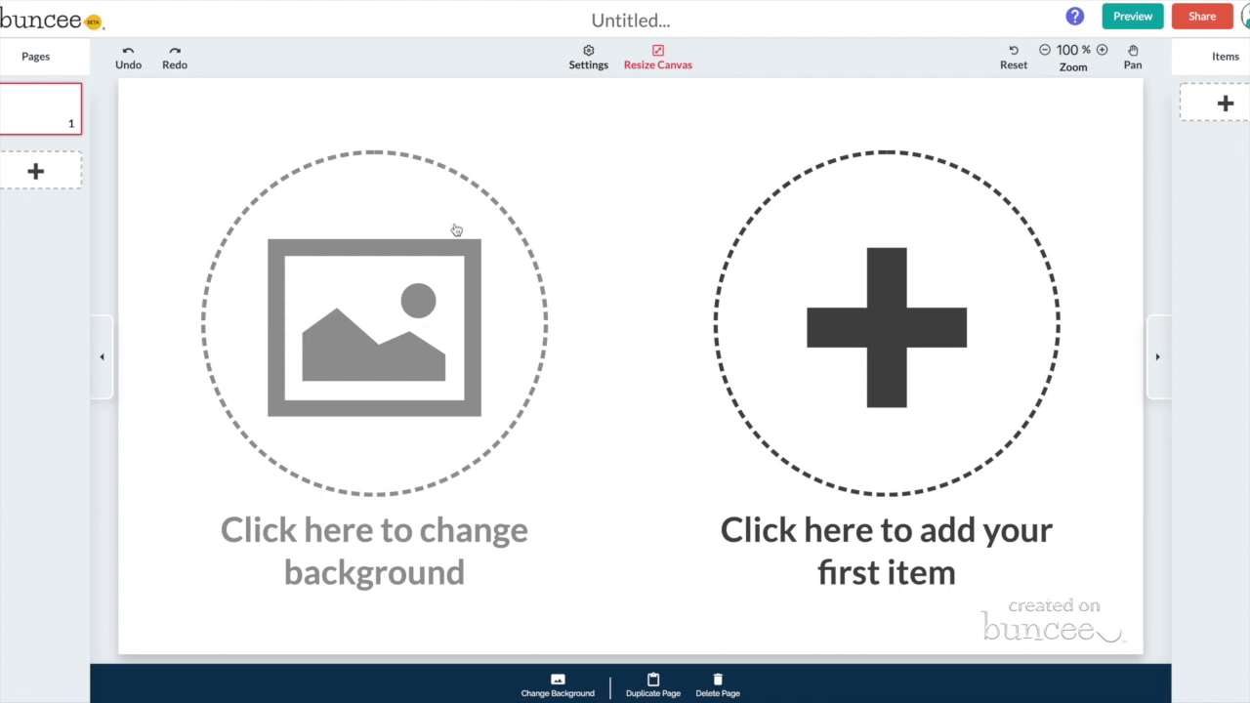
- Give the page a plain black colour background and apply it to all pages
click(400, 357)
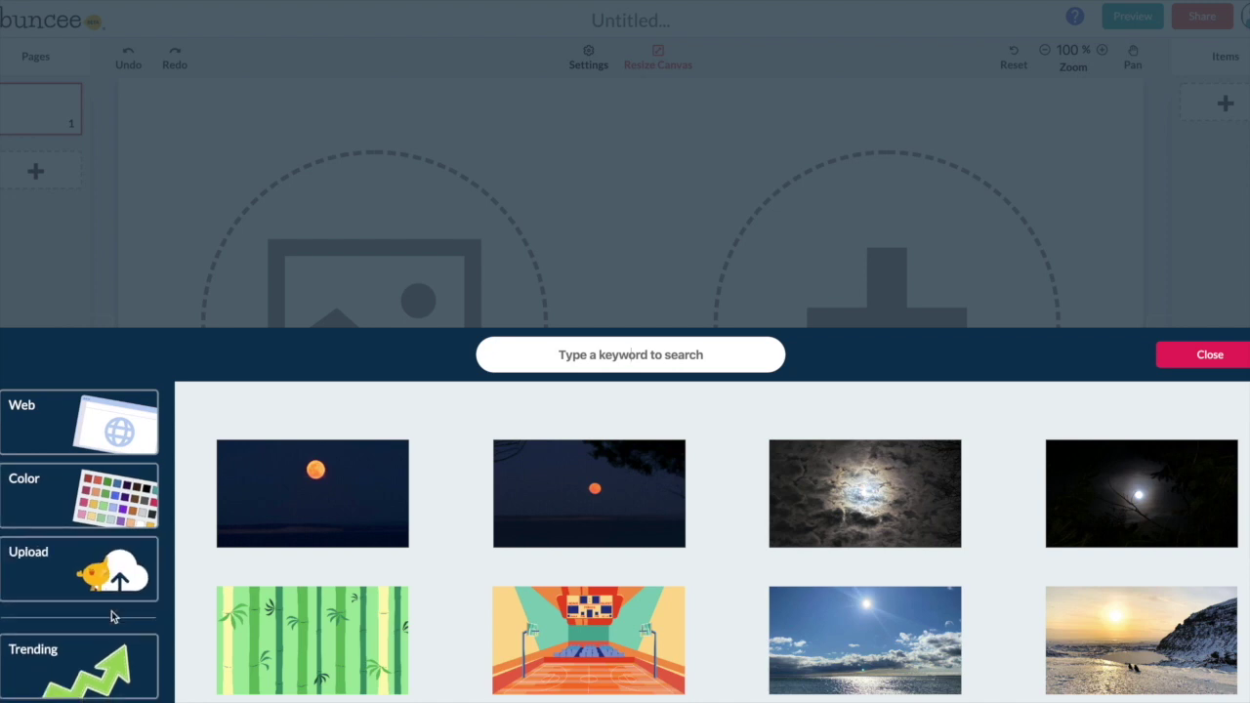
scroll(112, 613, down, 2)
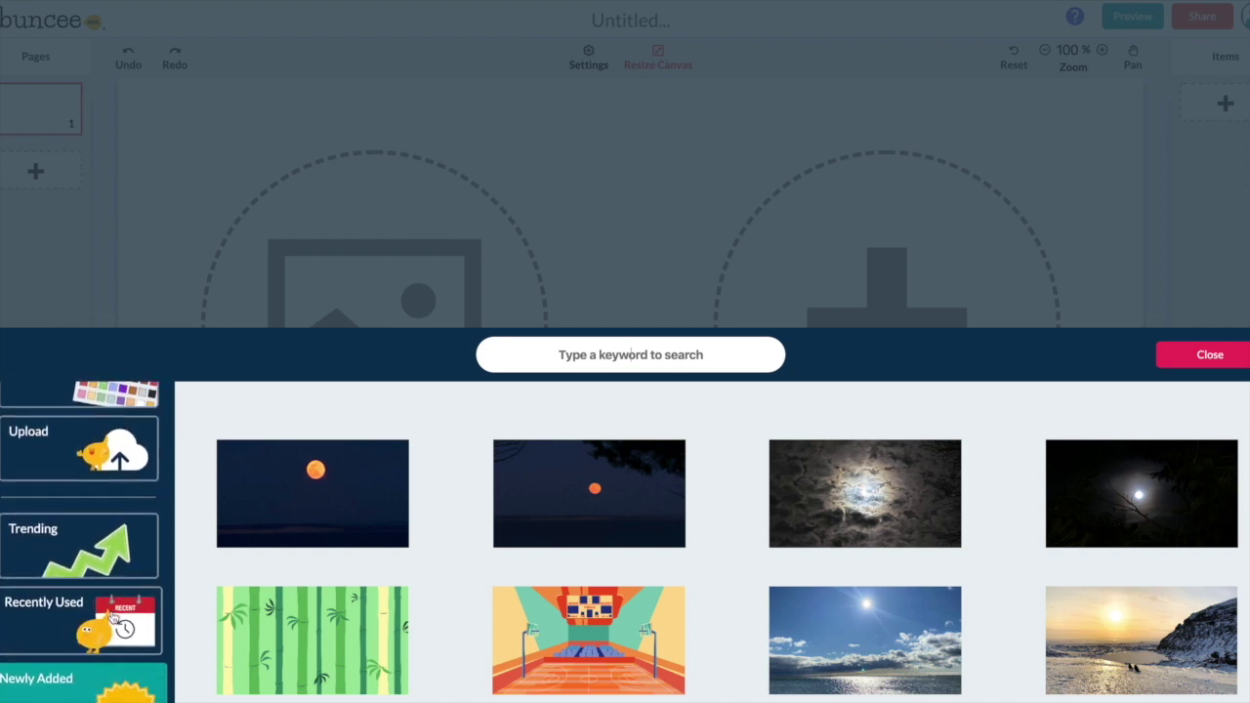
scroll(113, 615, up, 2)
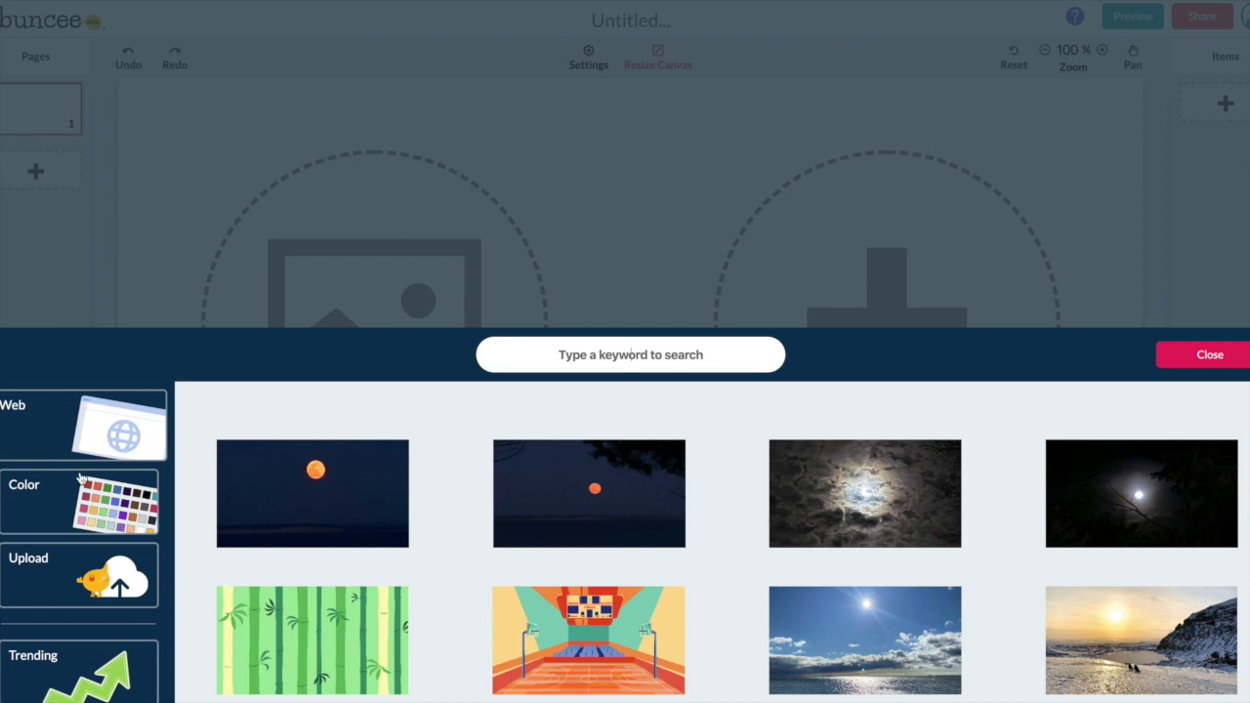
click(54, 515)
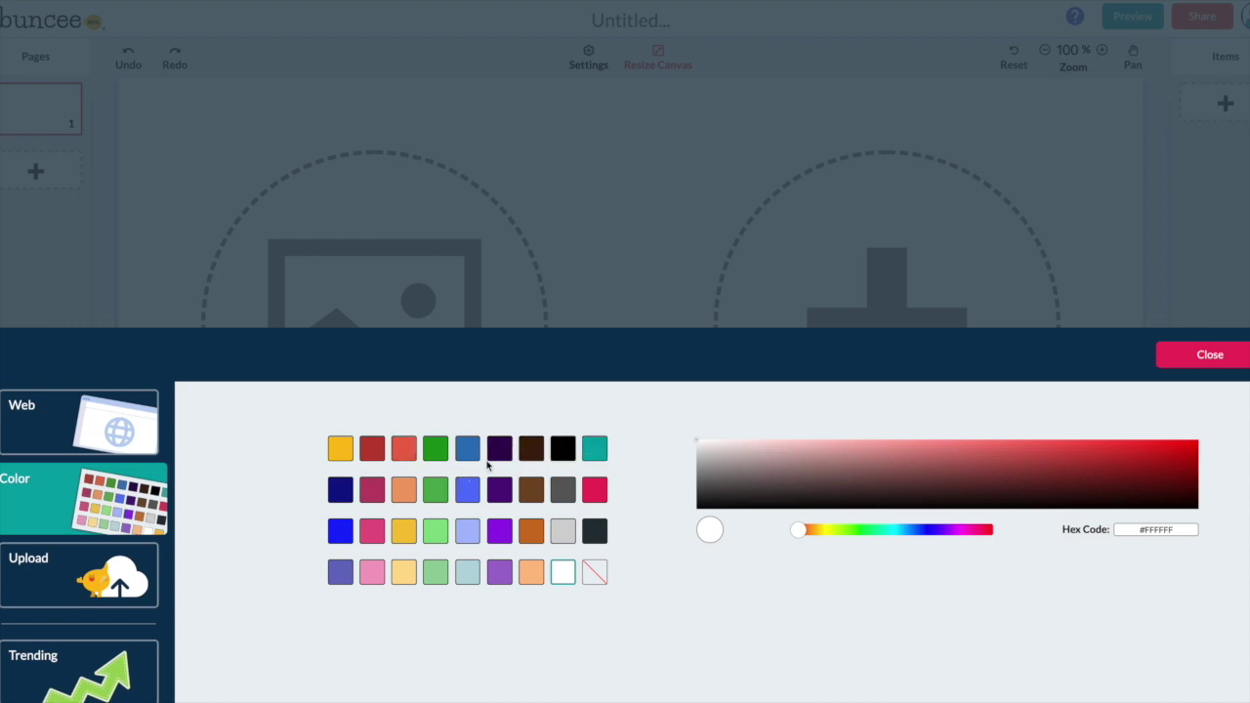
click(562, 446)
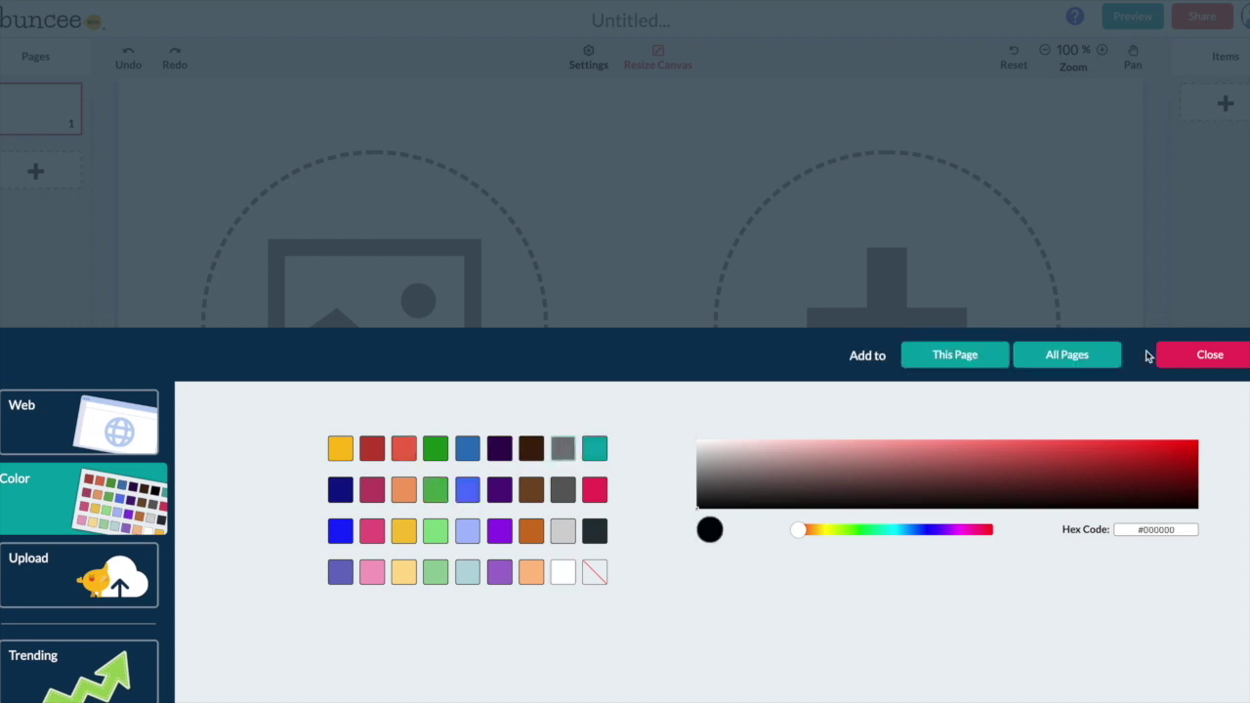
click(1064, 357)
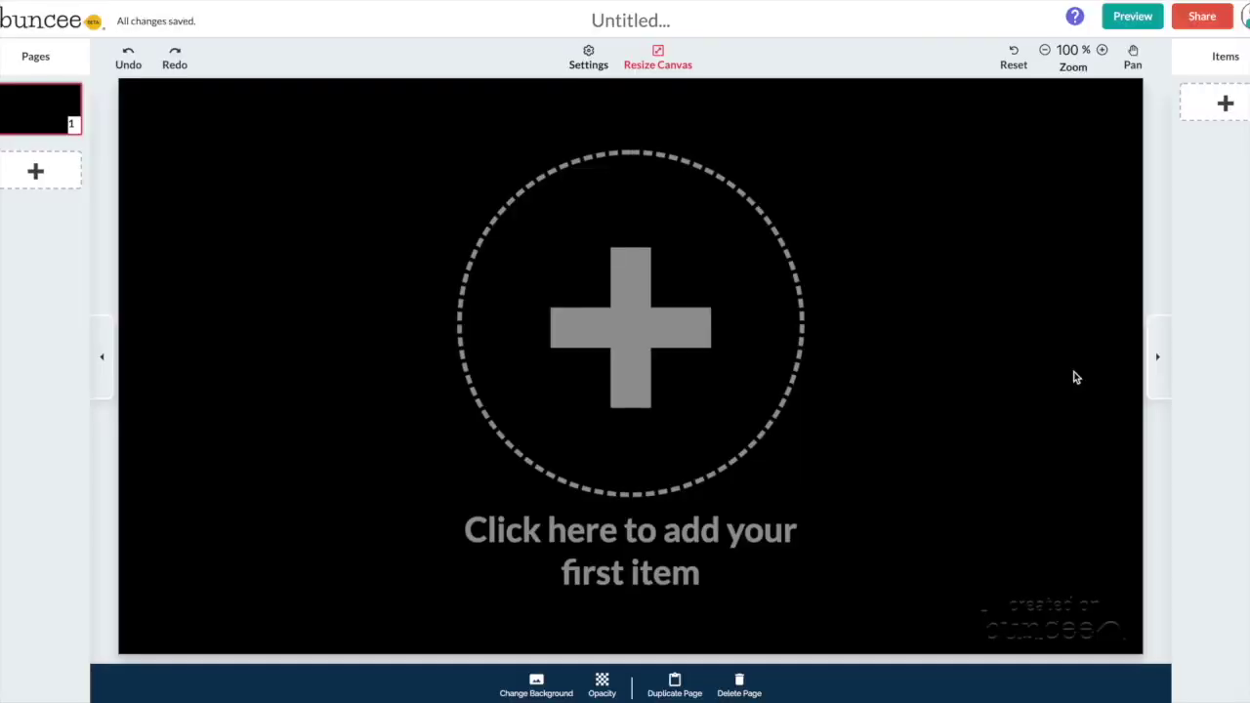
click(648, 327)
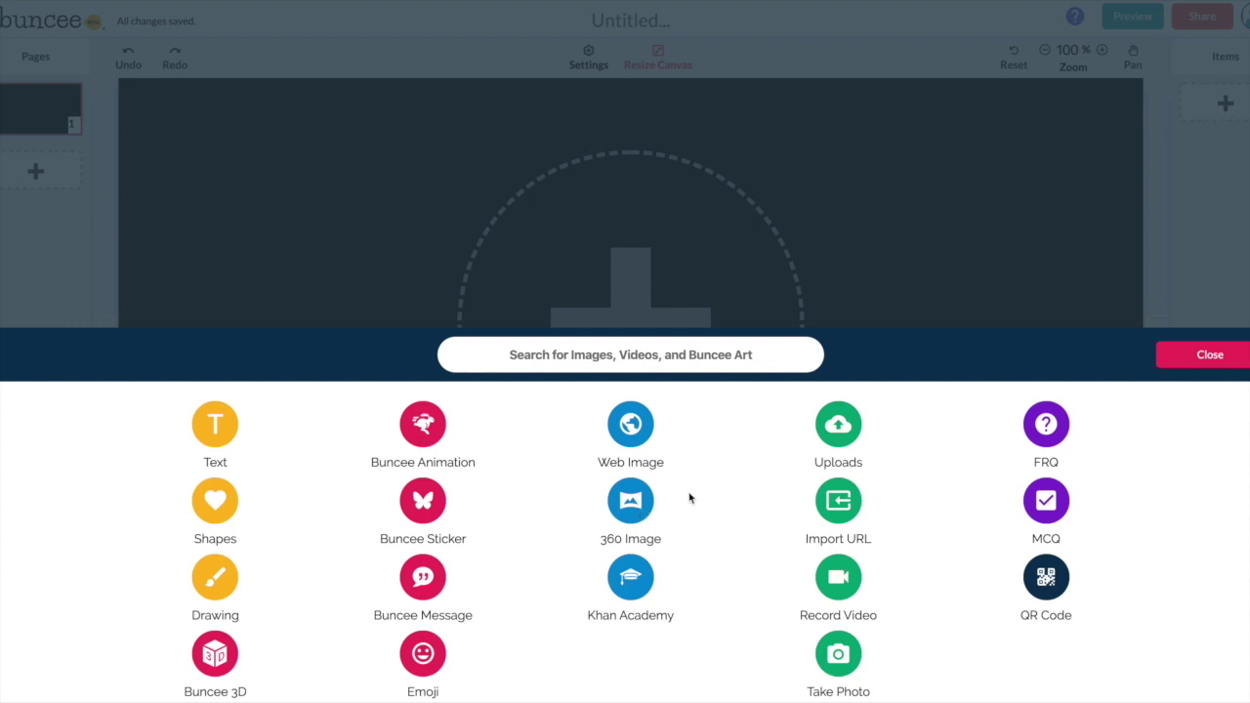
- Add a Text item to the black page
click(829, 435)
click(217, 426)
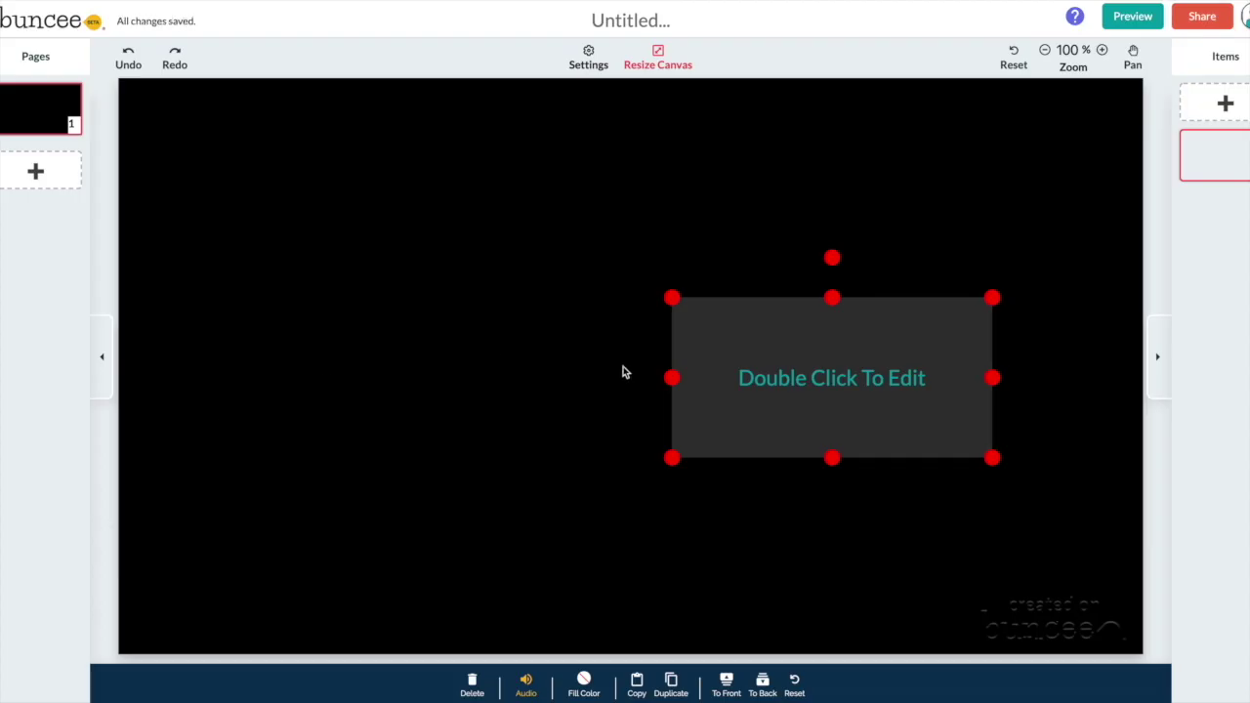
- Type 'This is our remote learning Buncee.' in white in the new text box
double_click(784, 381)
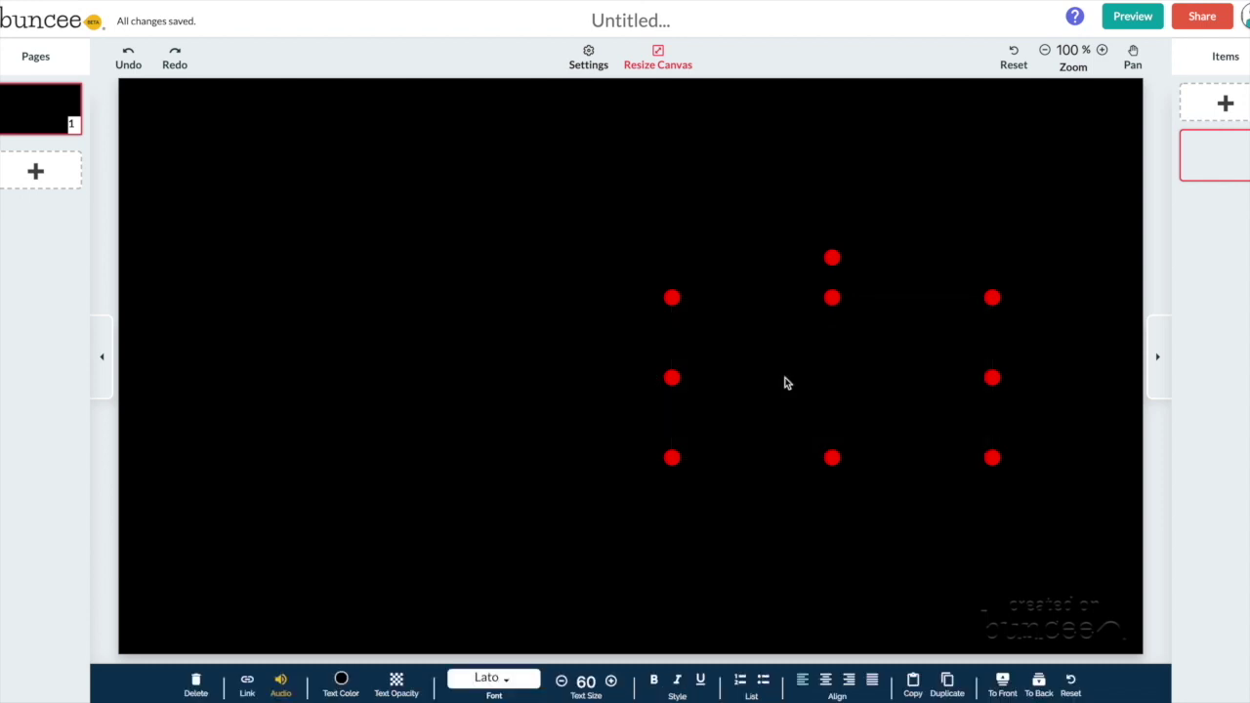
click(342, 680)
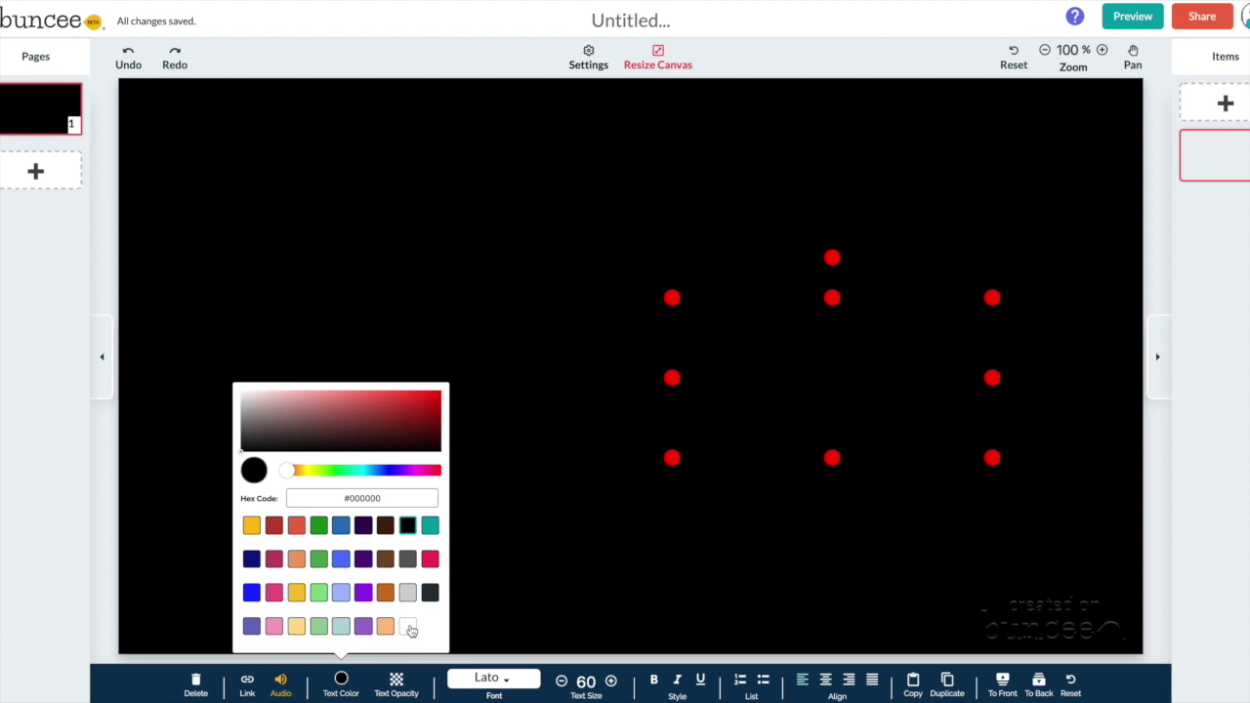
click(408, 627)
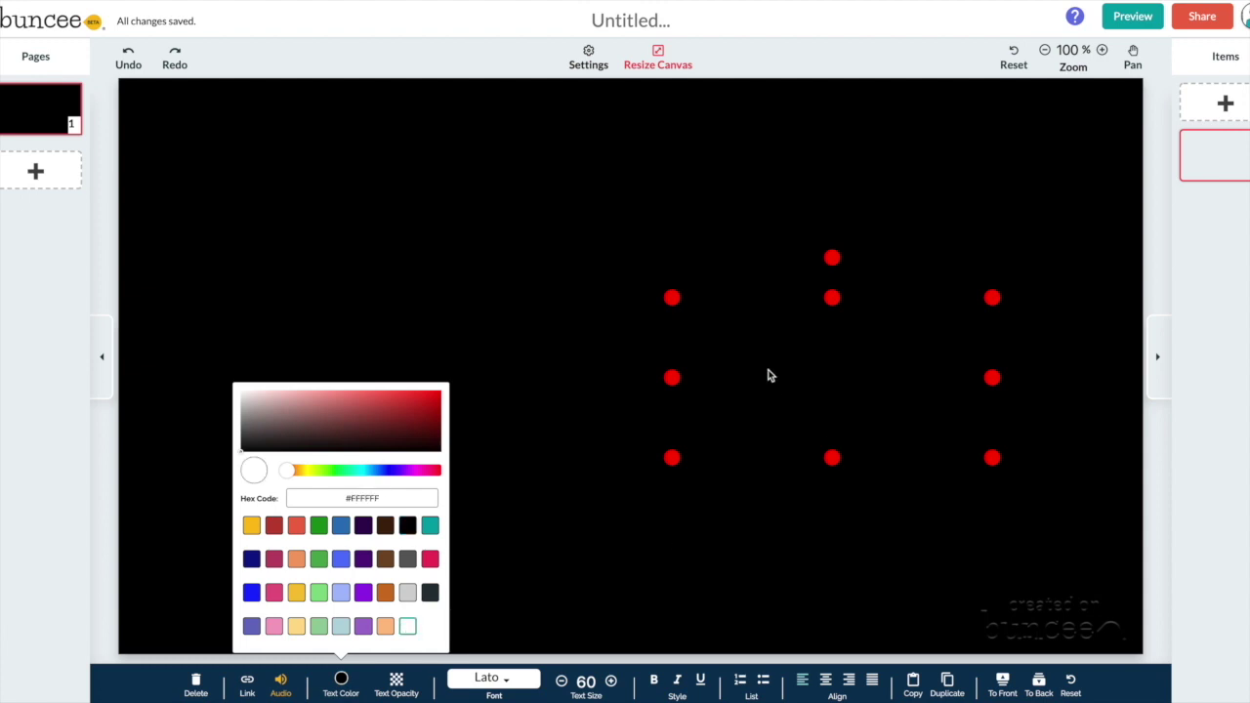
text(Thi)
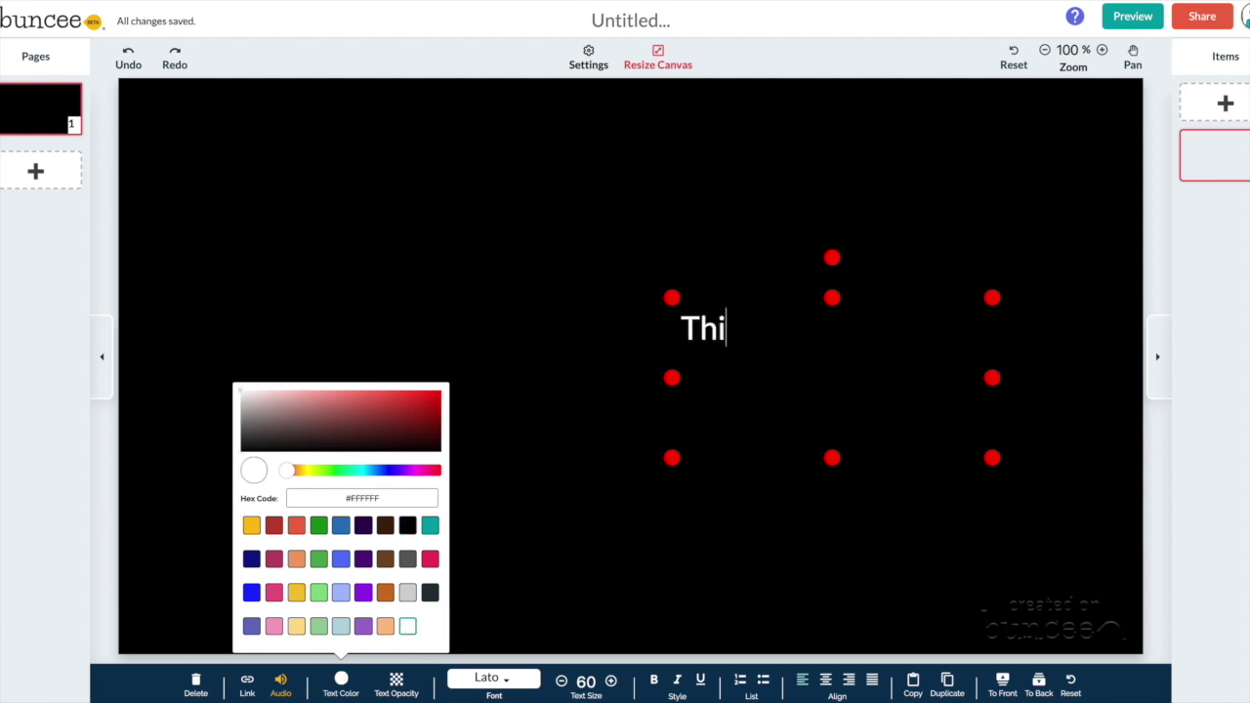
text(s is our )
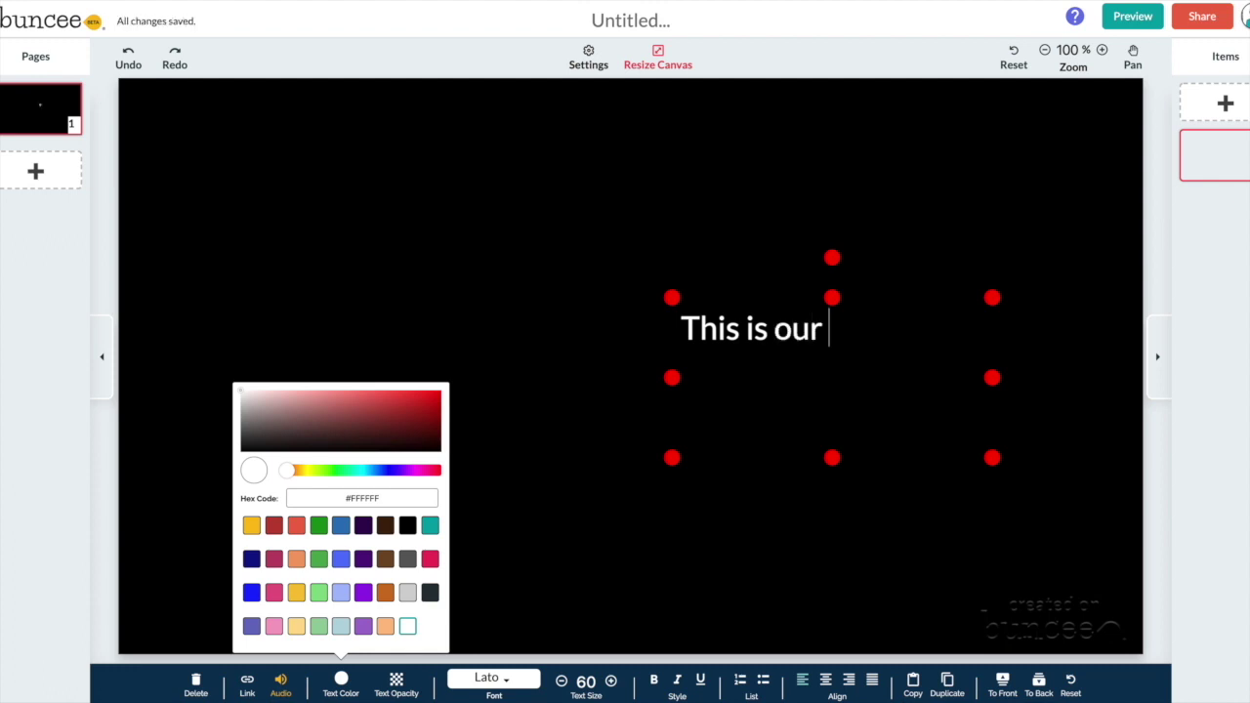
text(remote learning B)
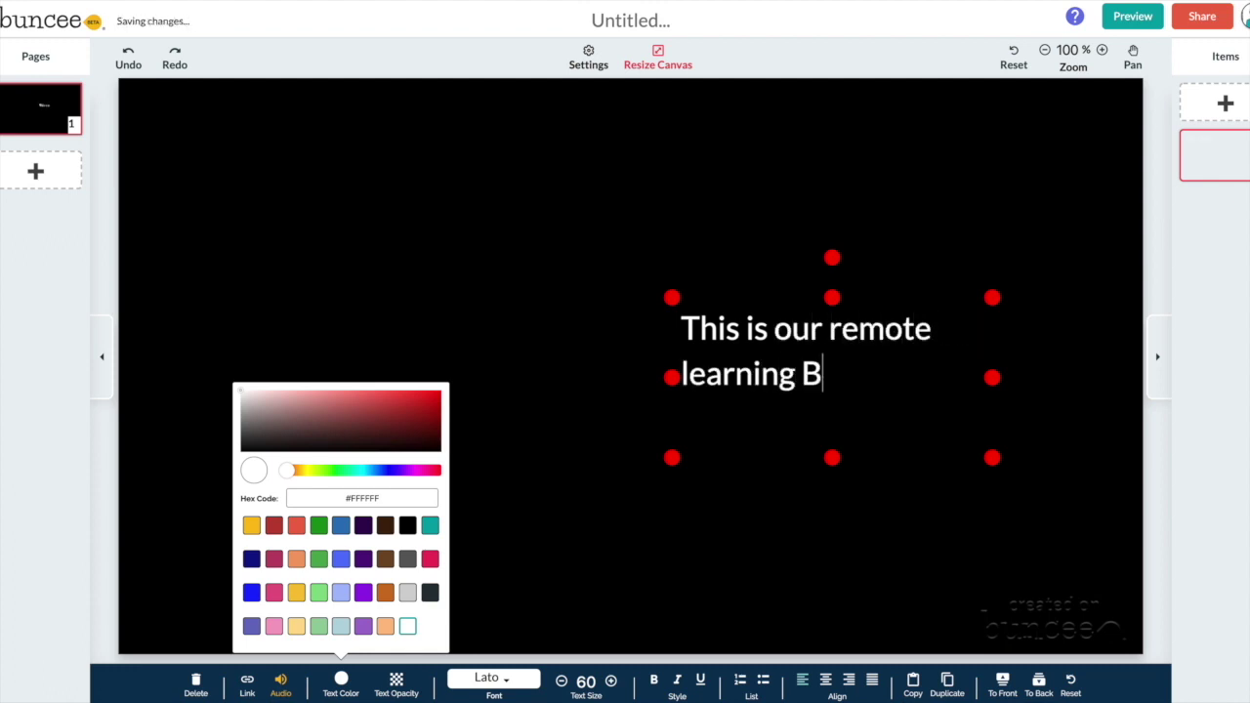
text(uncee.)
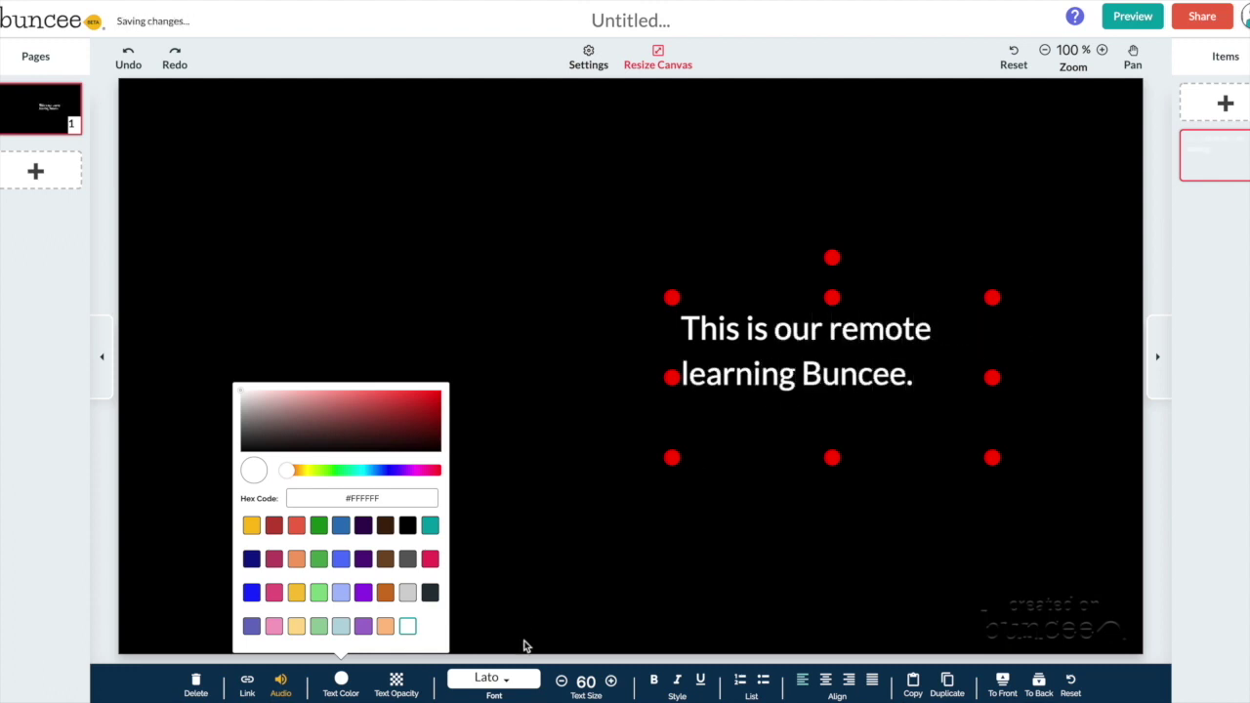
- Set the sentence's font to Arial Black and move the text to the page's left side
click(506, 681)
click(507, 682)
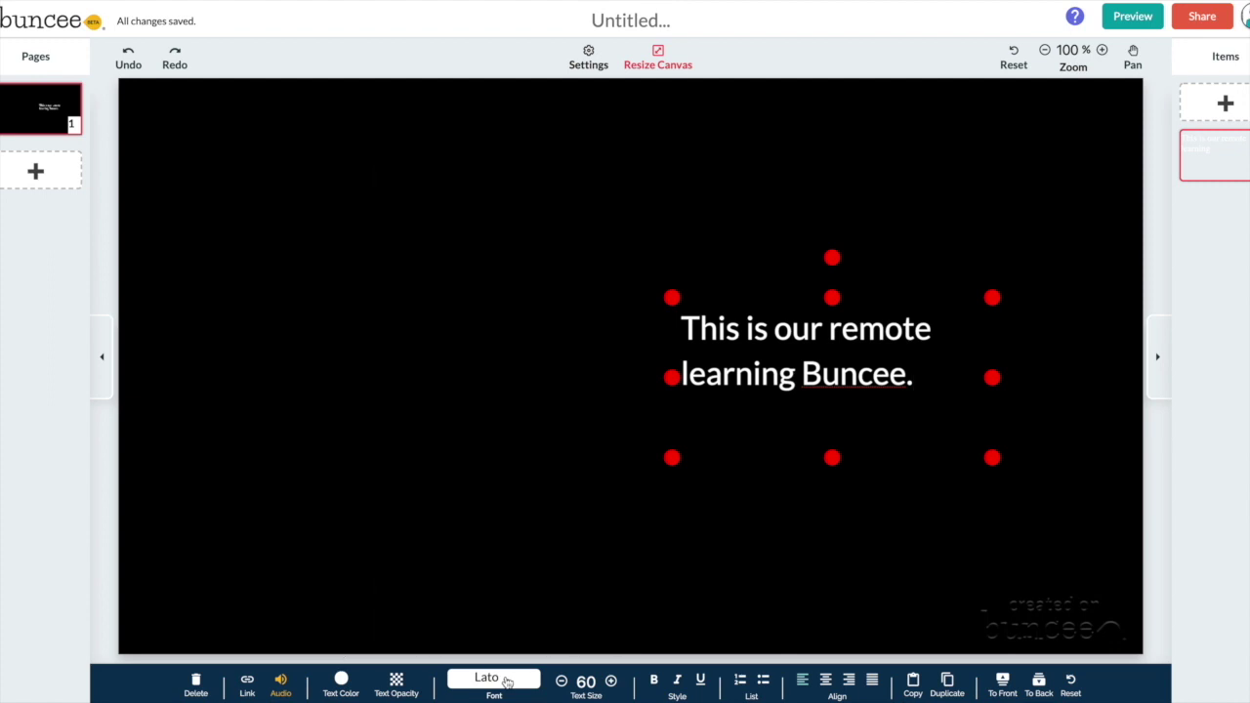
click(507, 681)
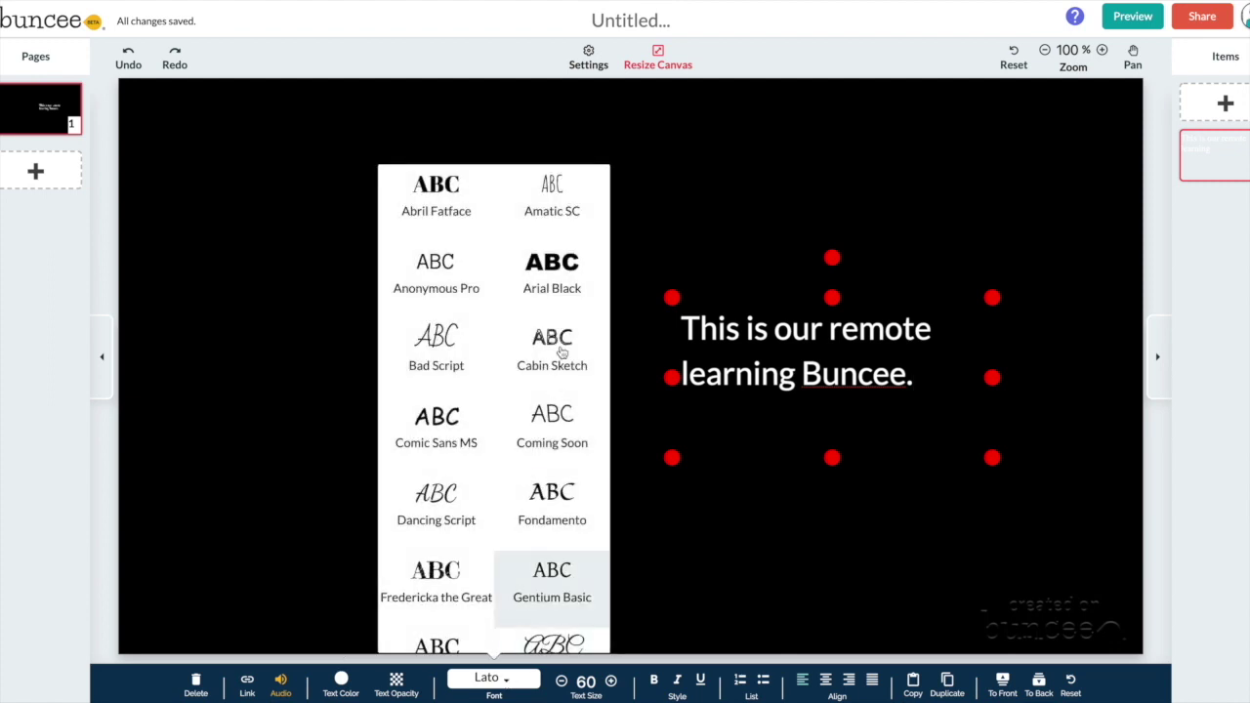
click(547, 272)
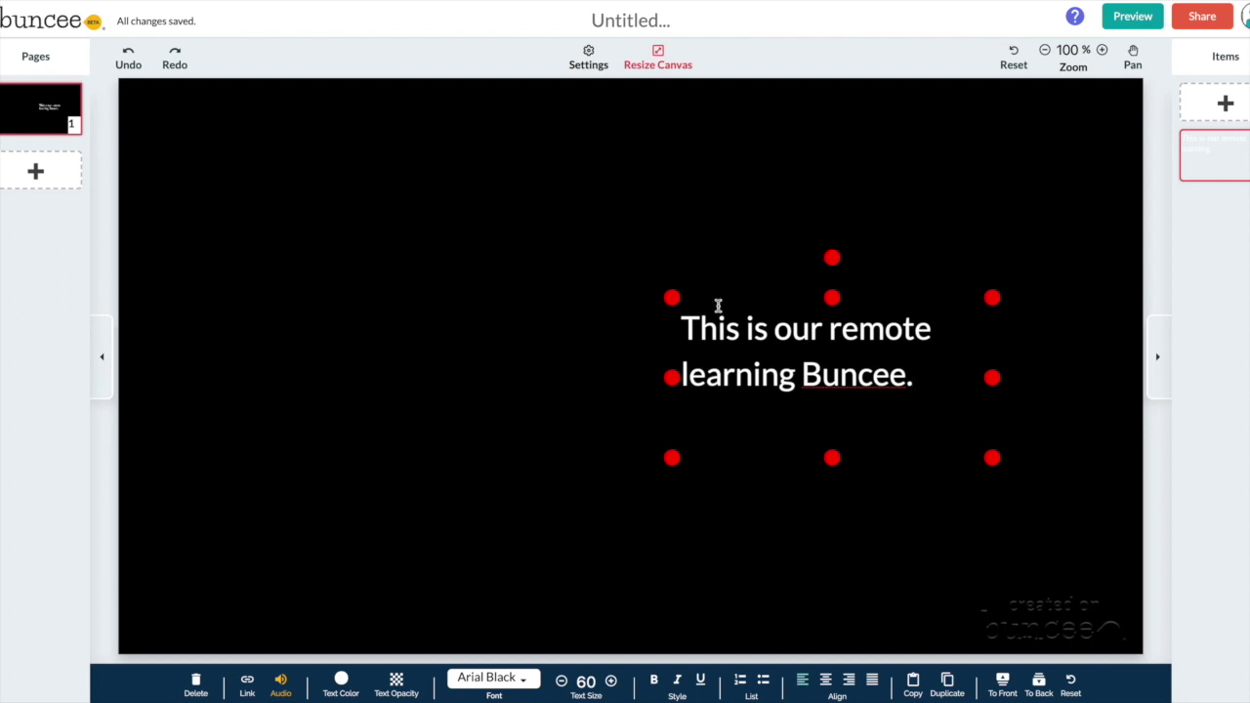
drag(914, 379, 670, 419)
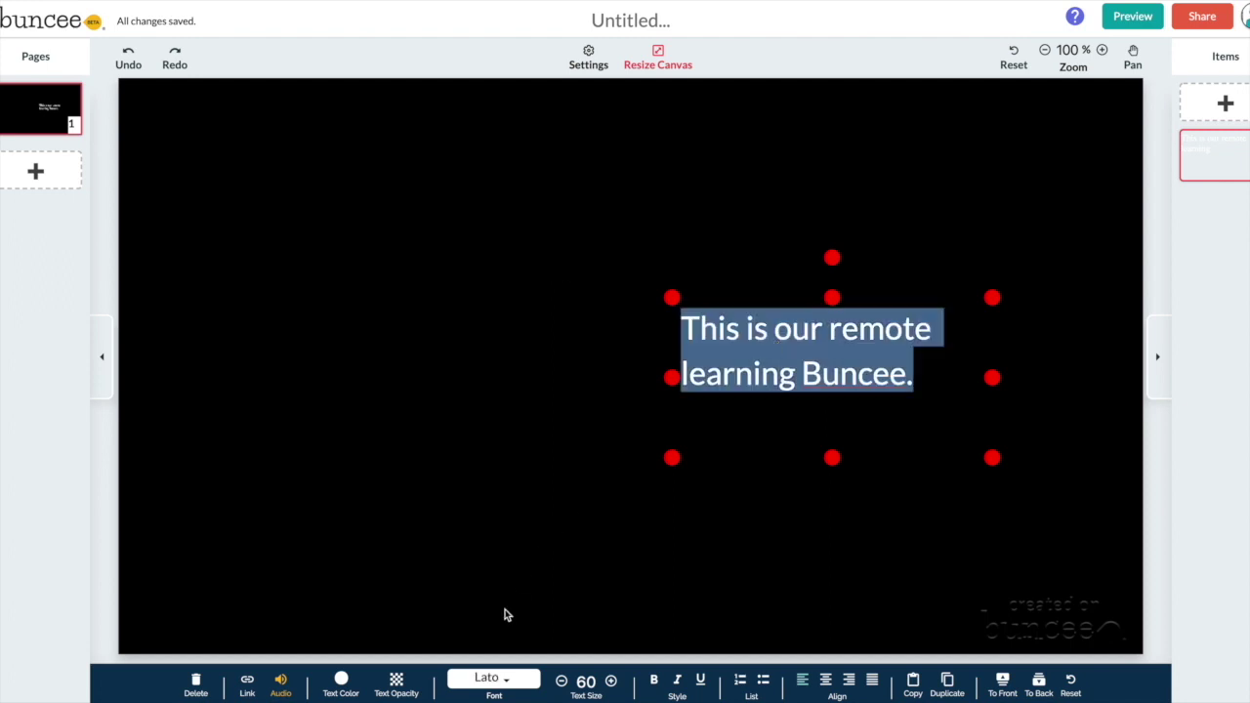
click(496, 677)
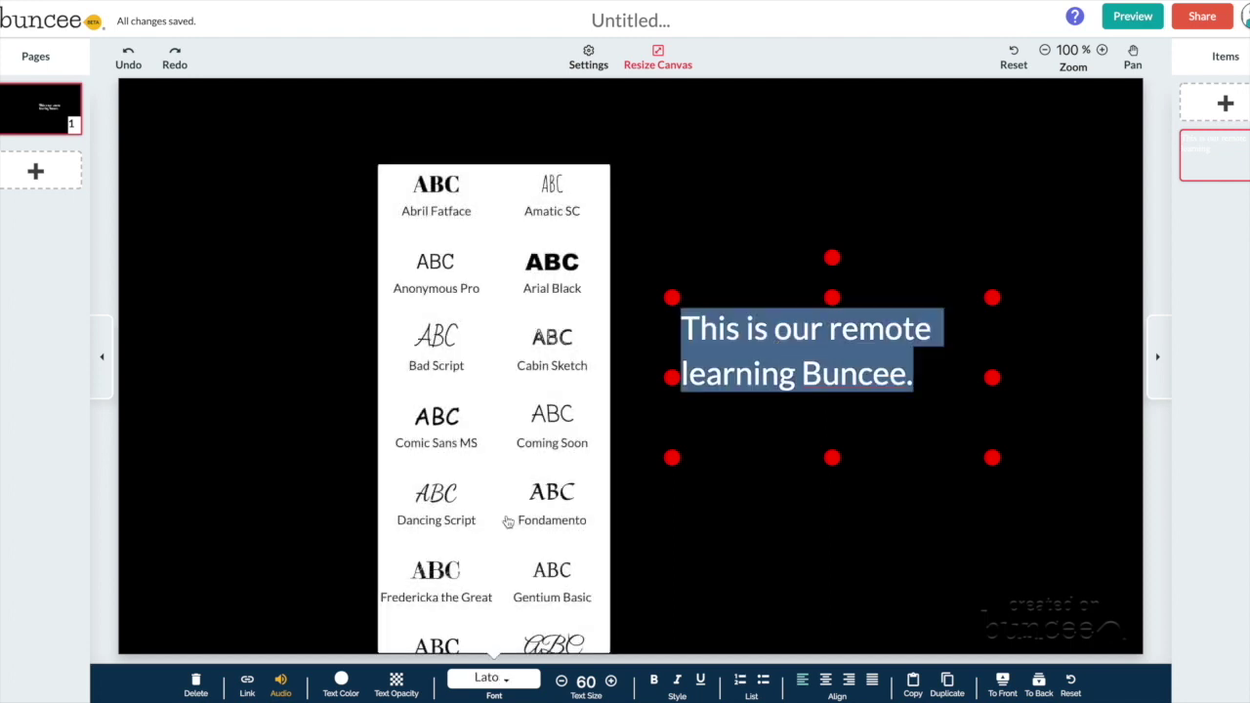
click(554, 278)
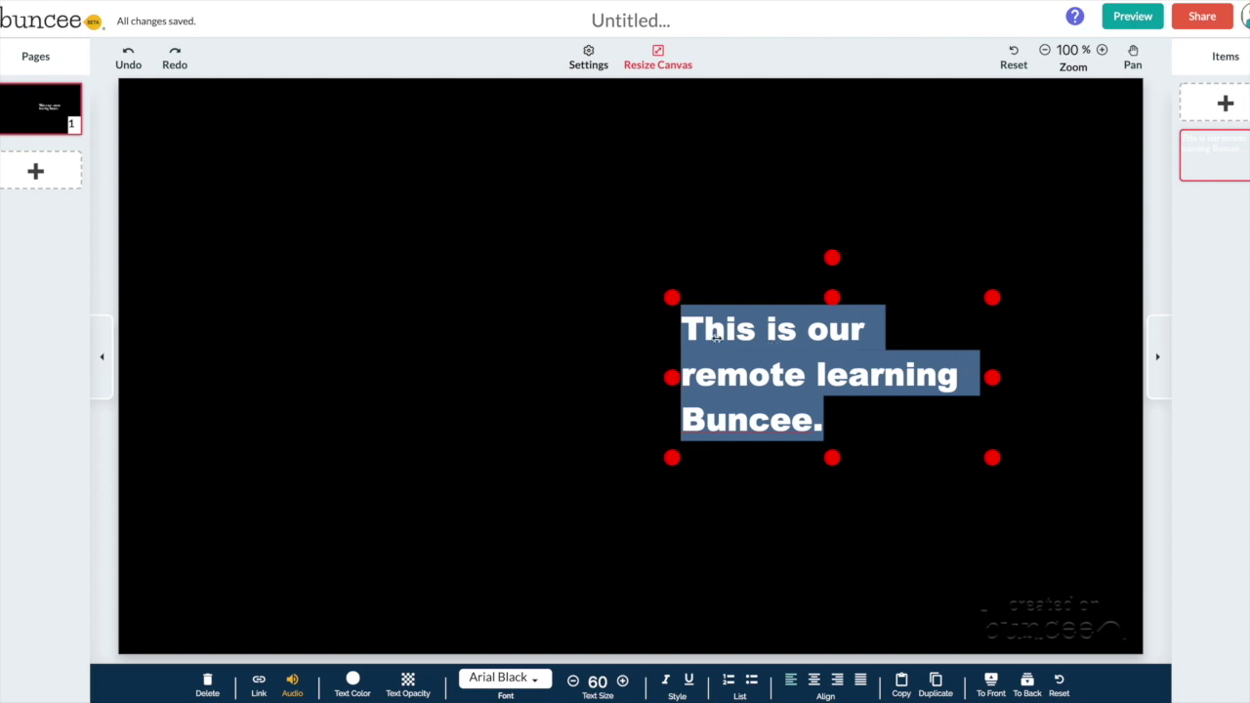
click(722, 262)
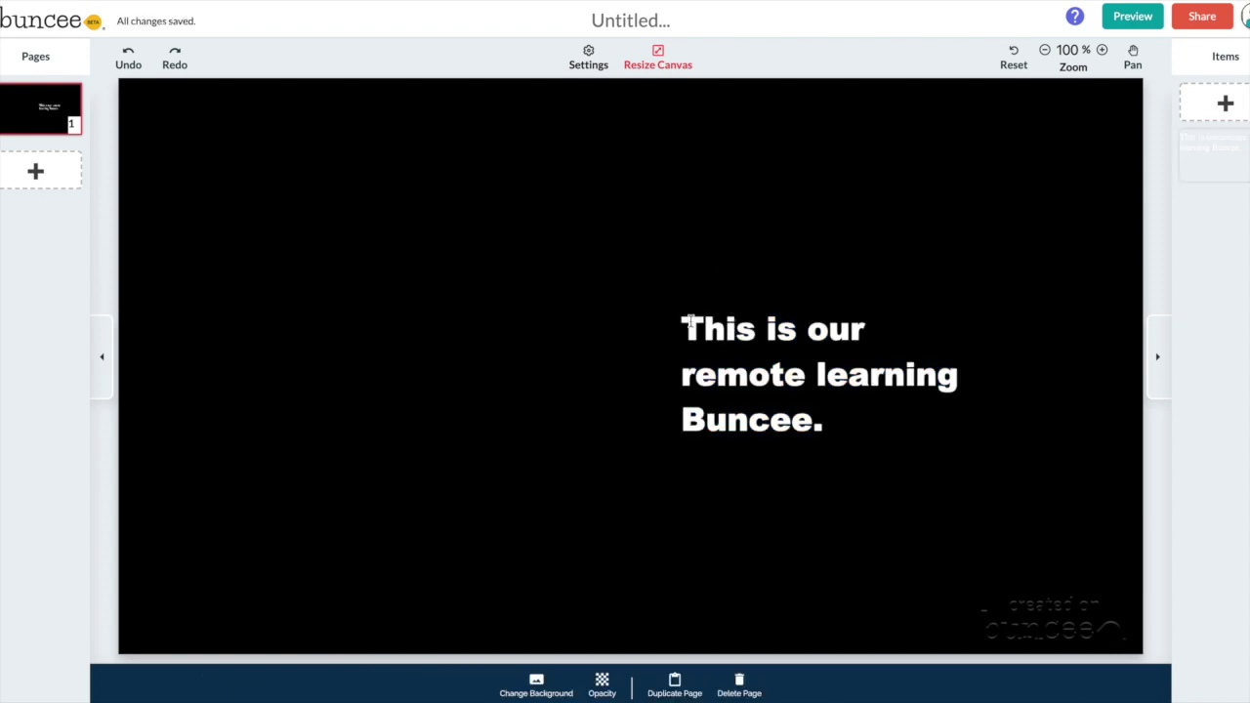
drag(830, 347, 260, 326)
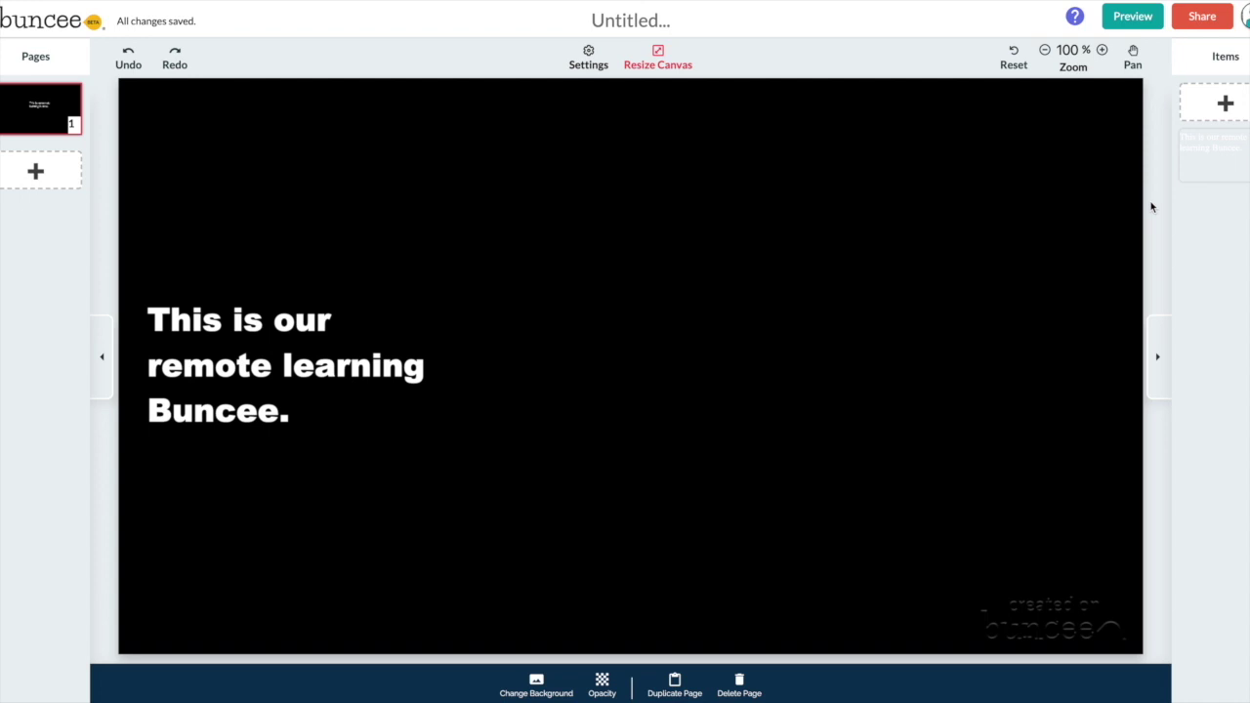
- Embed the YouTube video from its pasted link, then move and enlarge it beside the text
click(1226, 107)
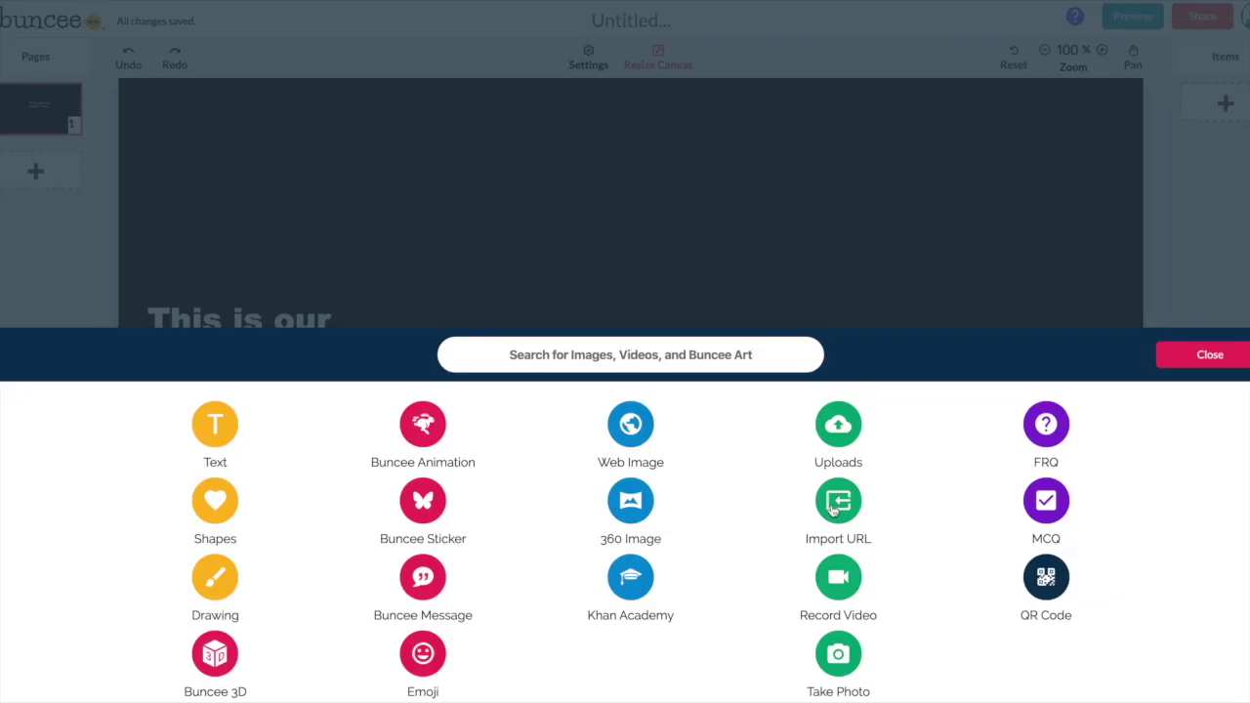
click(835, 505)
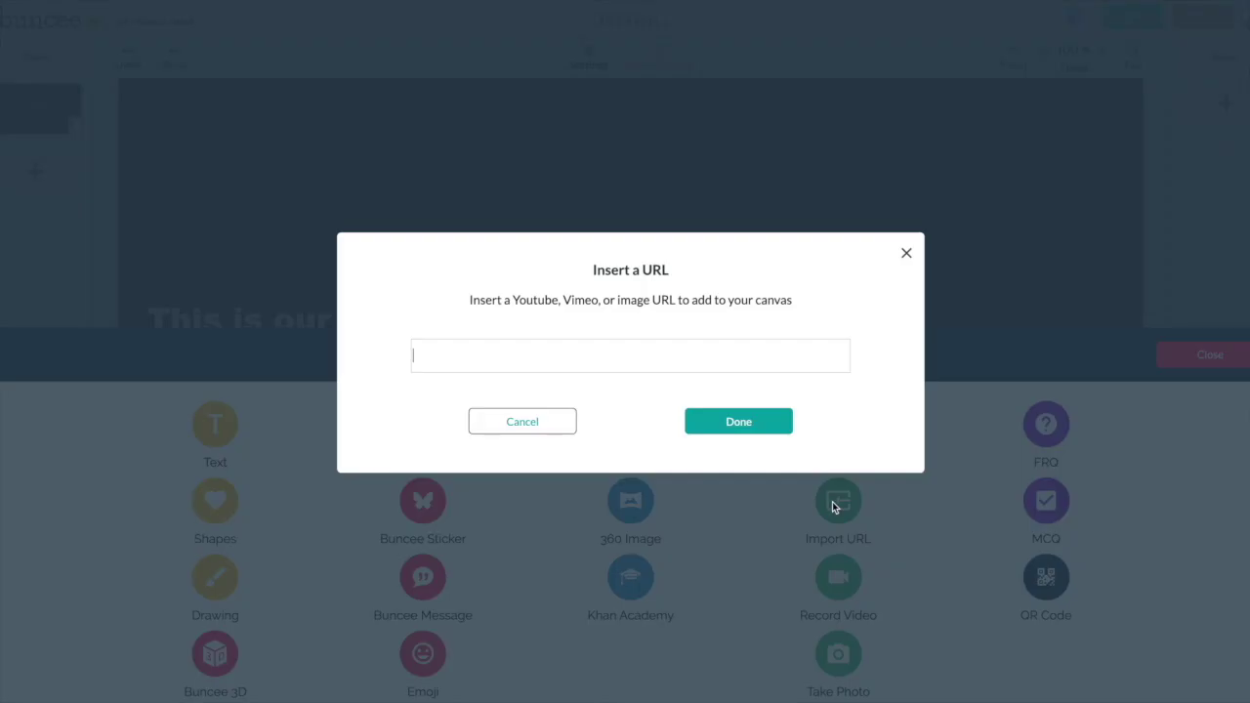
click(591, 357)
text(https://youtu.be/ZhPyJw2FiBw)
click(723, 421)
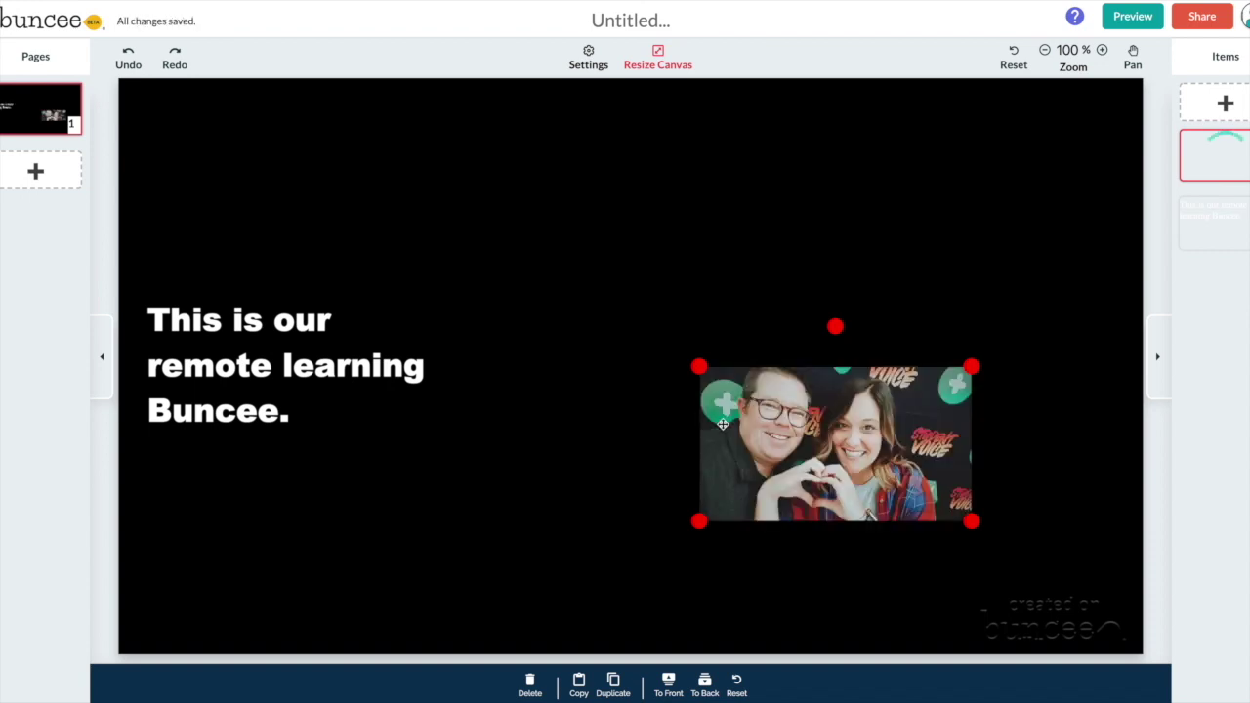
drag(813, 450, 688, 368)
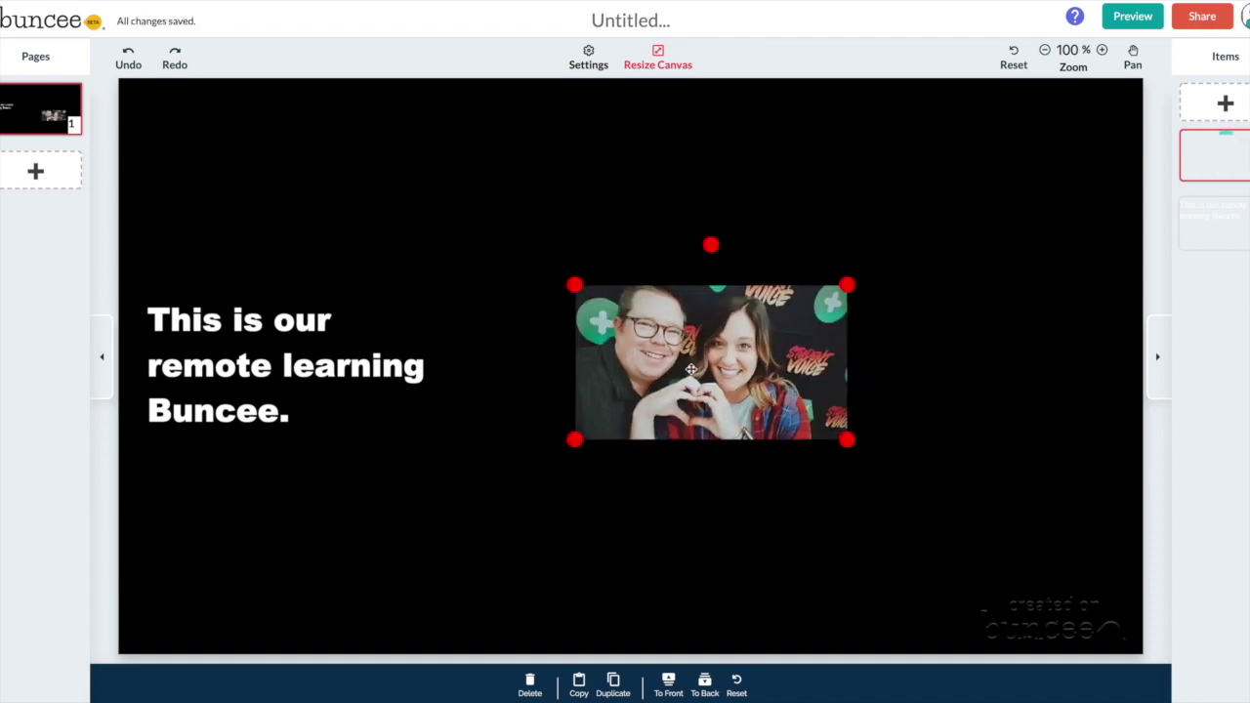
drag(845, 440, 891, 476)
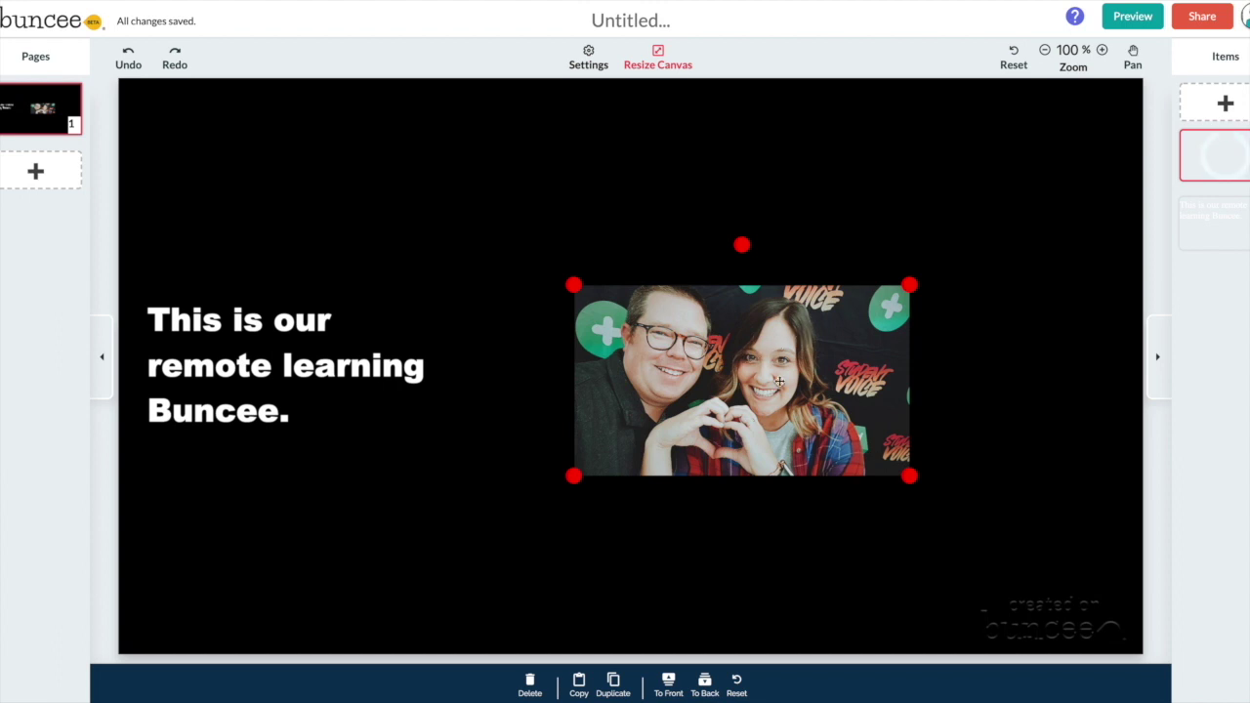
click(1023, 360)
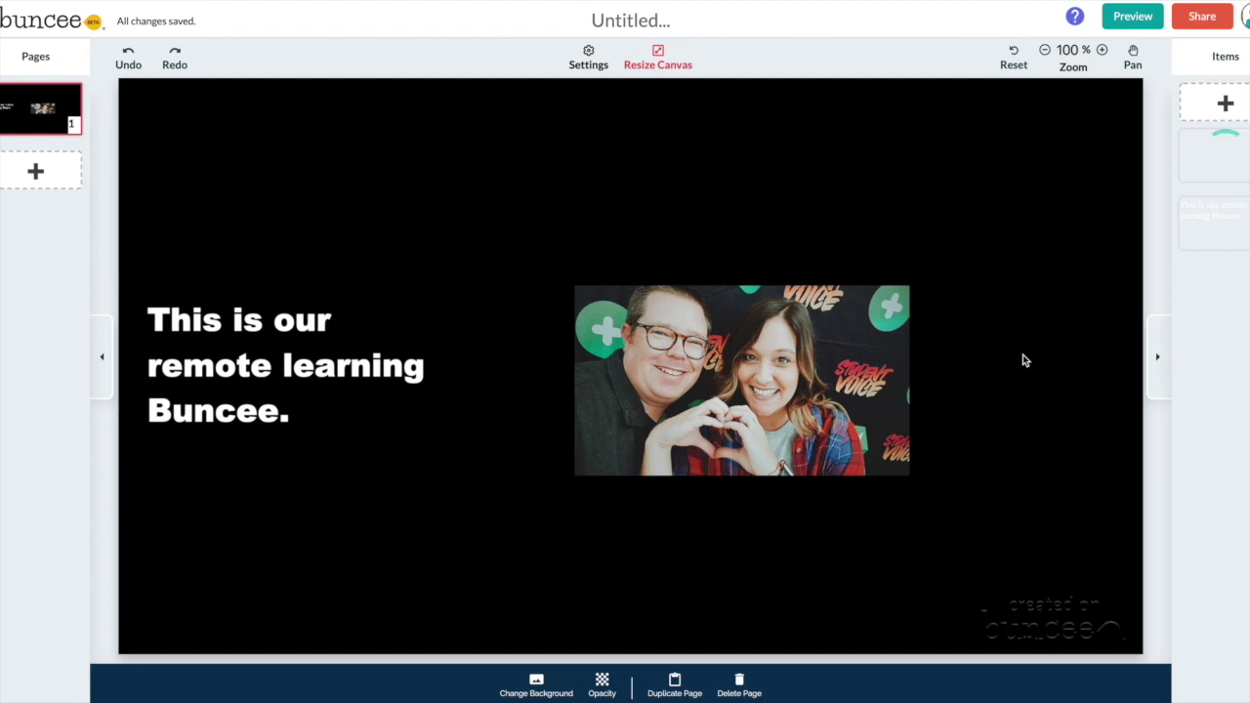
- Title the Buncee 'Remote Learning'
click(1204, 19)
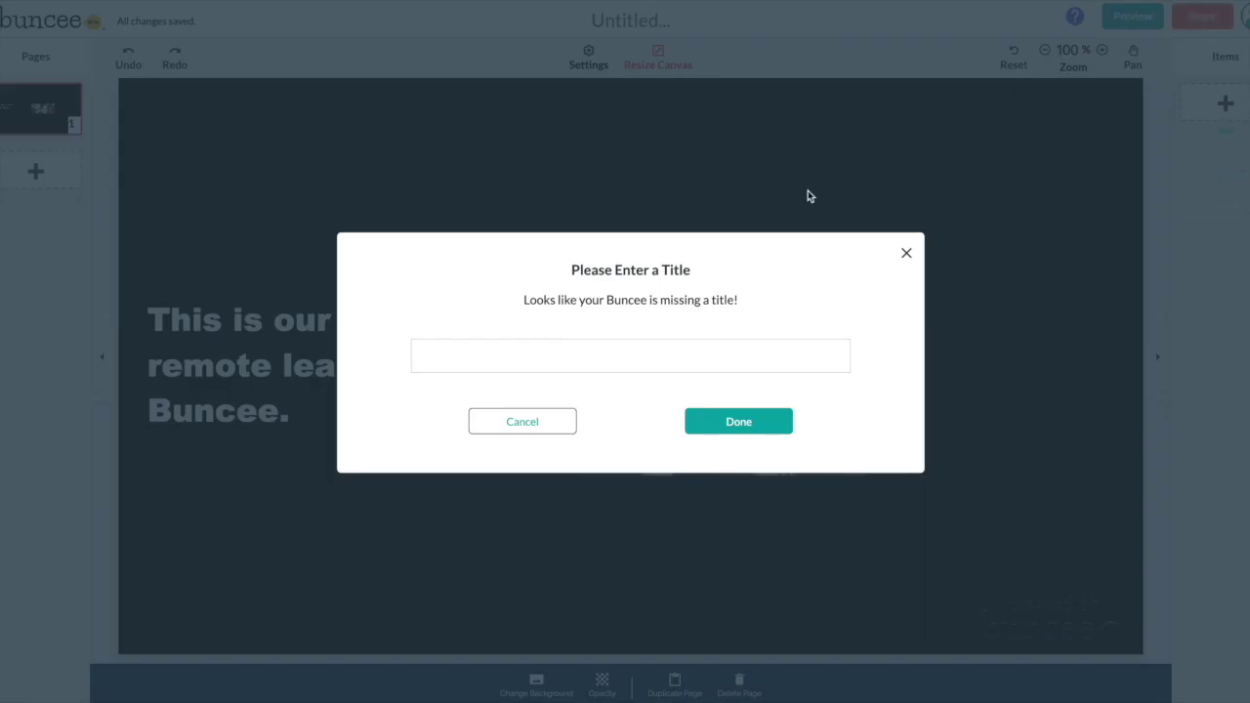
click(801, 184)
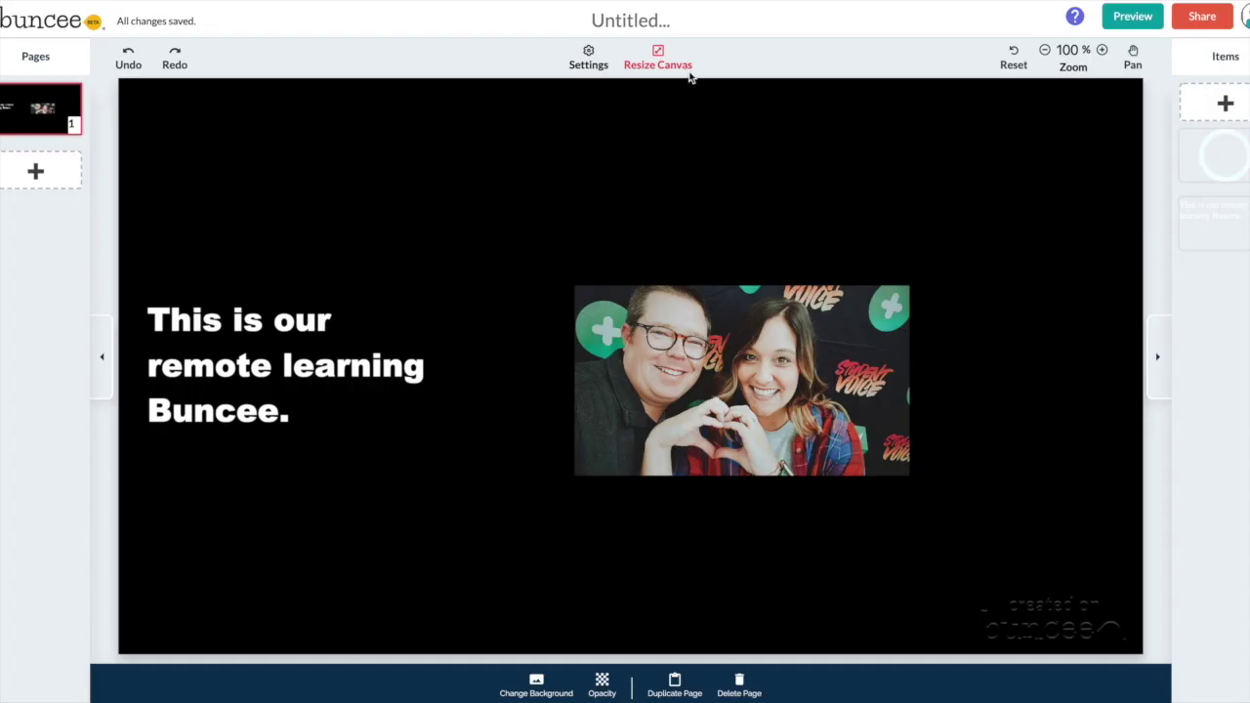
click(645, 21)
text(Re)
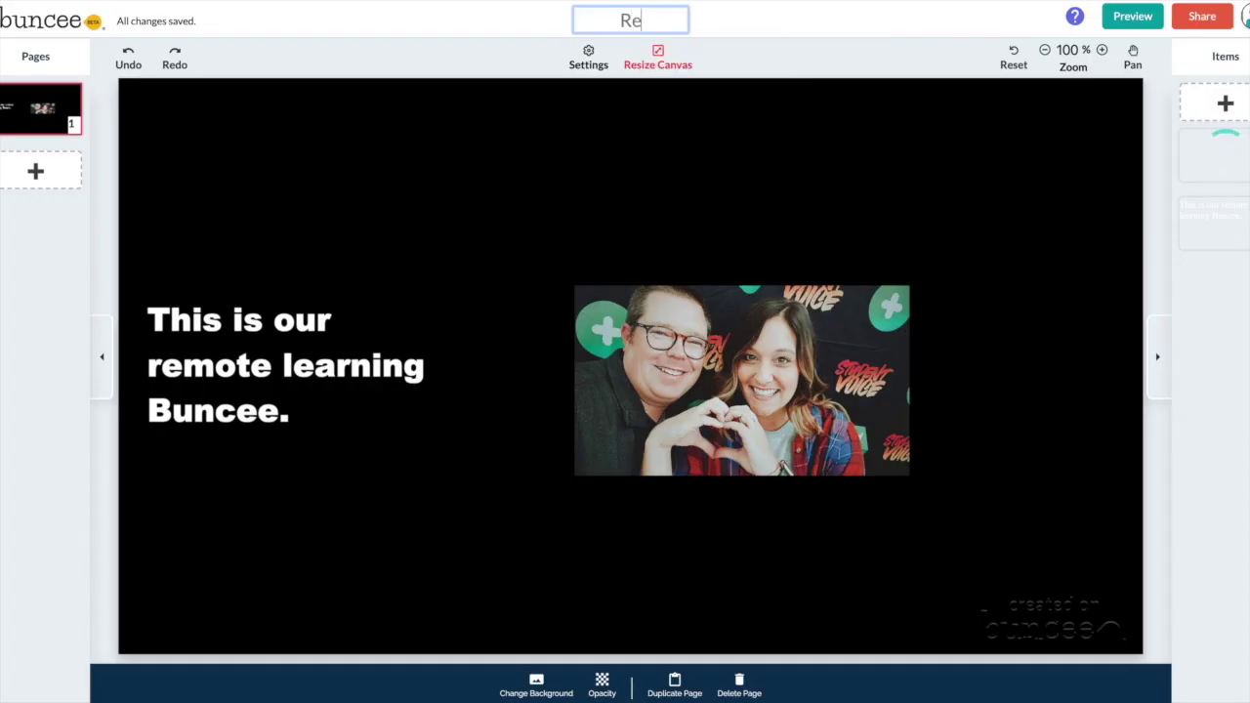
text(mote Learning)
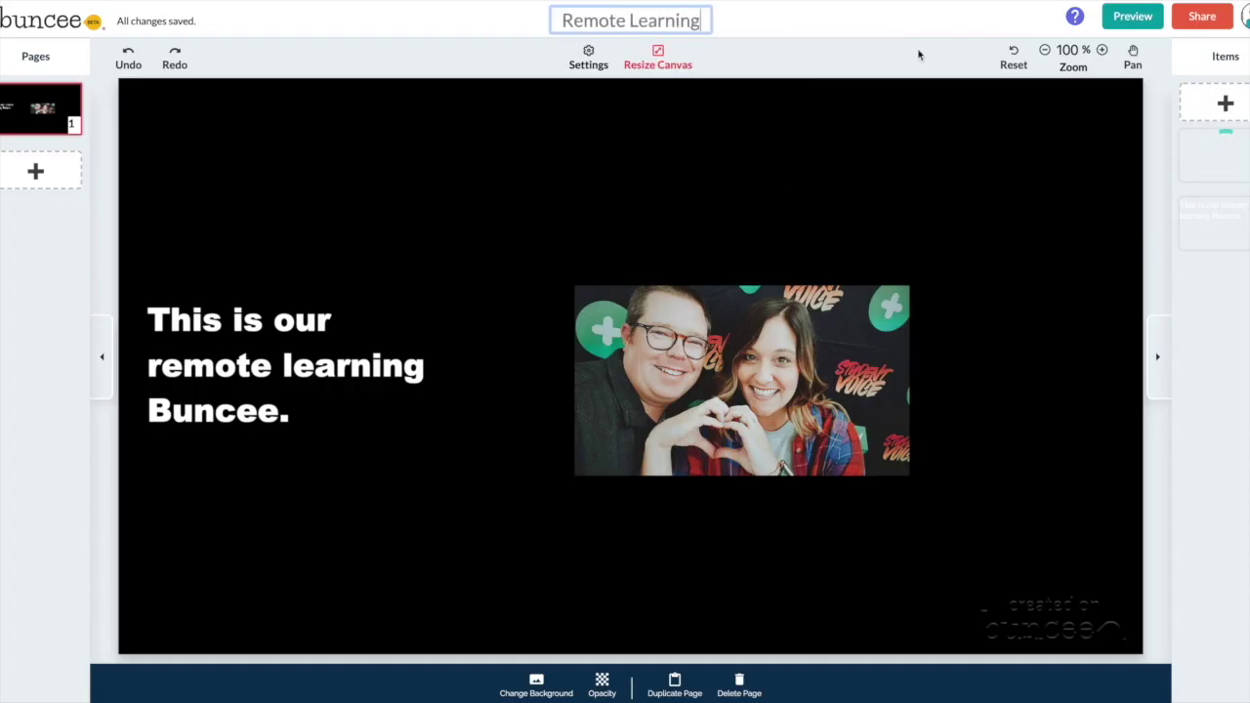
click(887, 54)
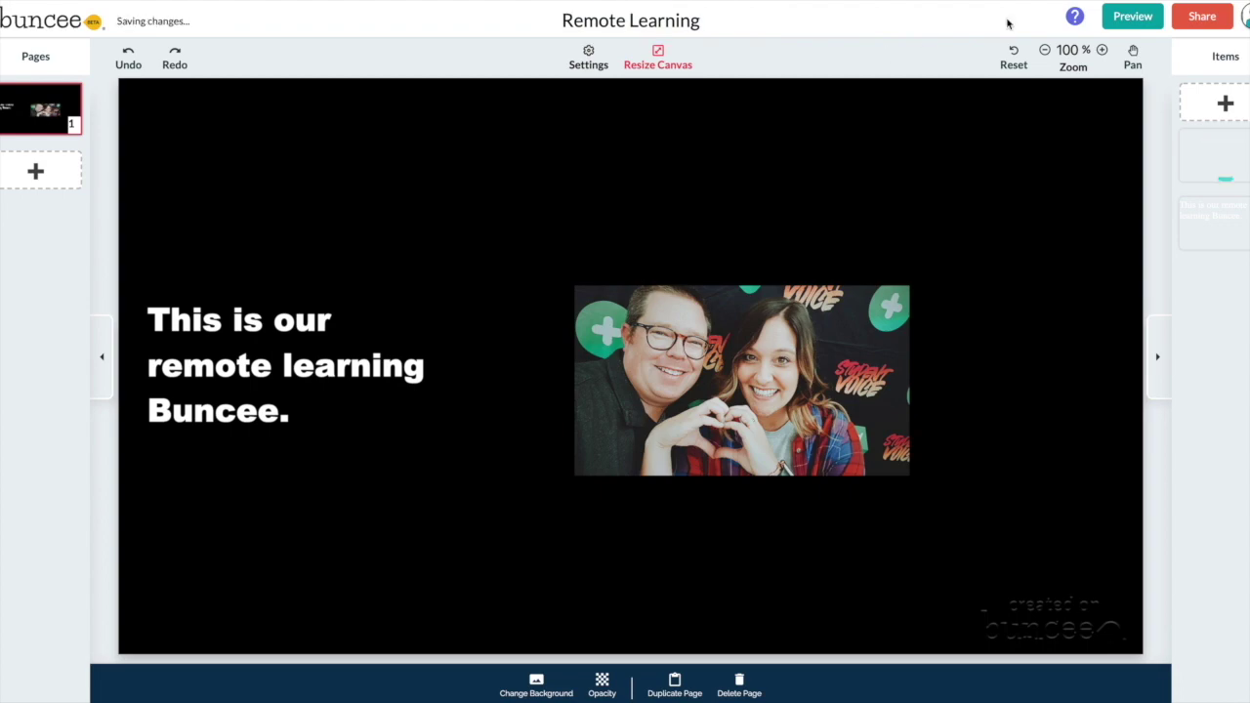
- Copy the Buncee's share link from the sharing options' Code view
click(1199, 22)
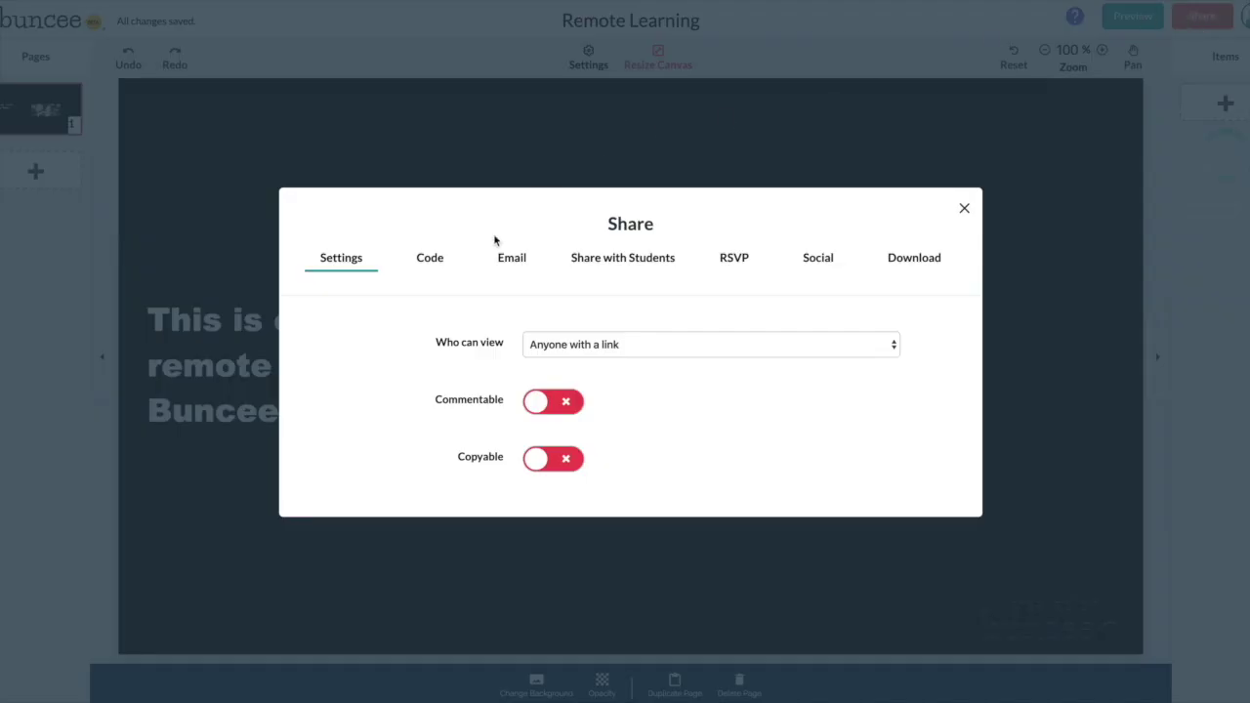
click(435, 262)
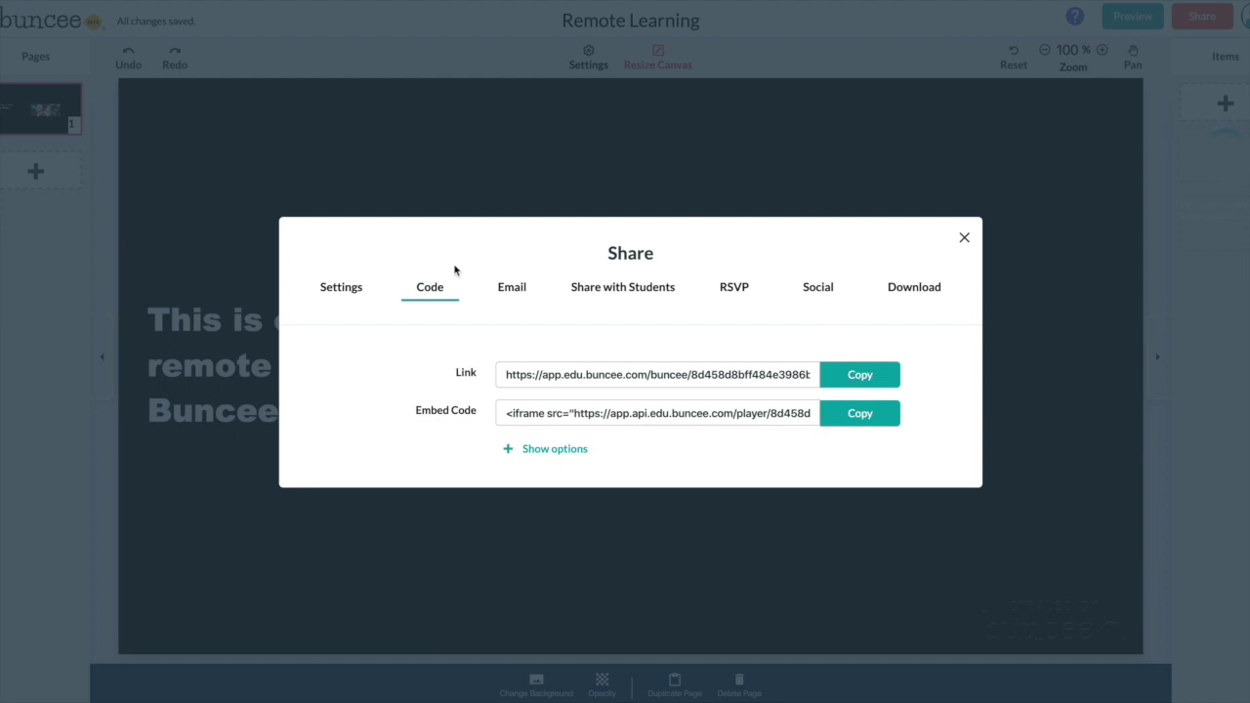
click(848, 383)
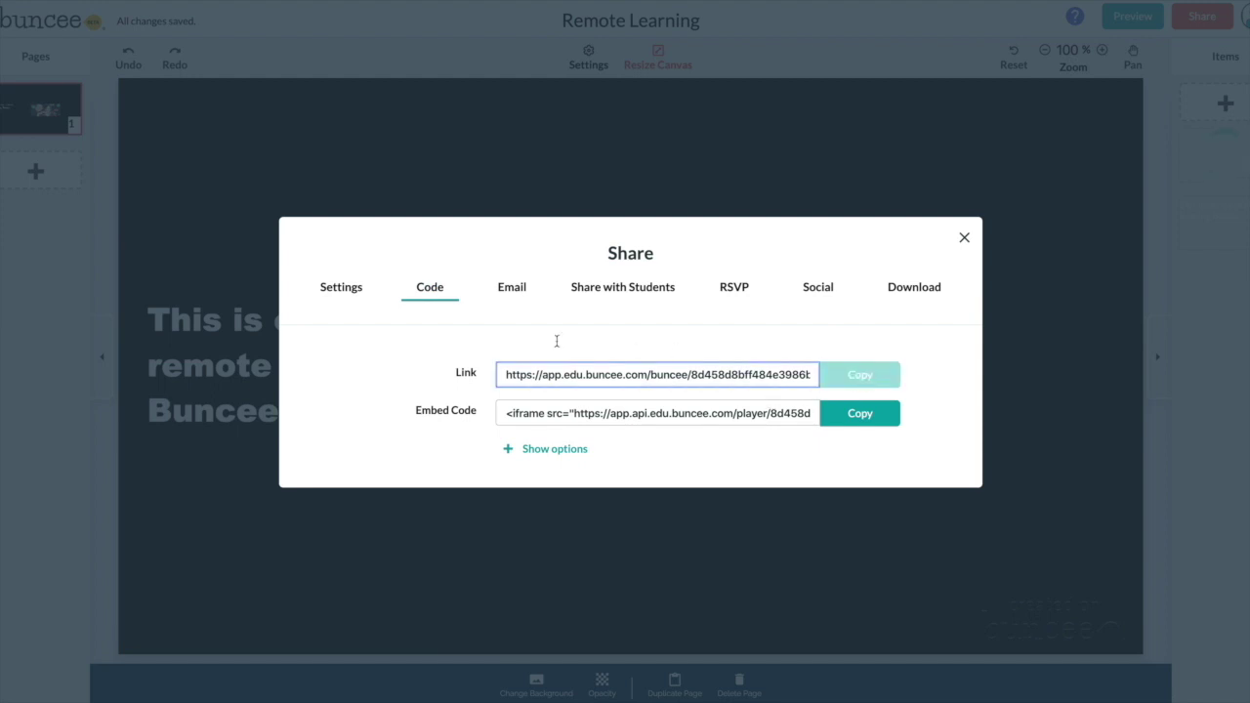
click(857, 385)
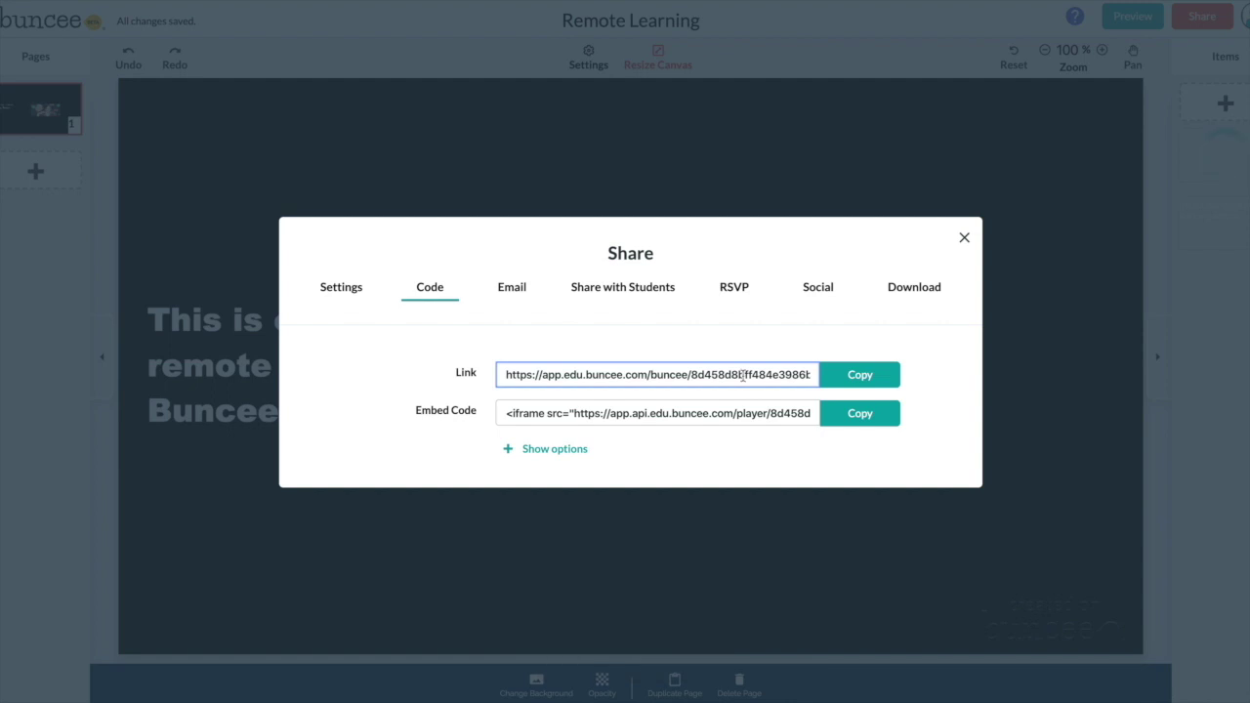
click(965, 239)
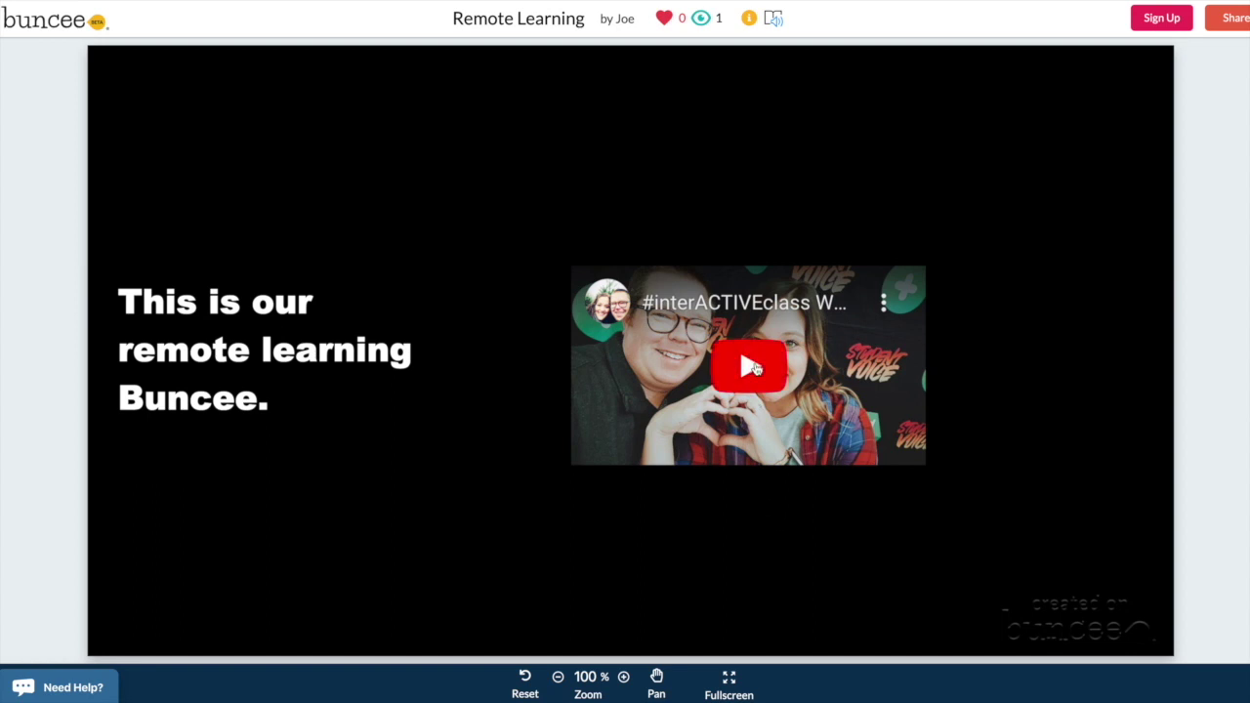
- Play the embedded YouTube video in the shared viewer, then pause it
click(755, 366)
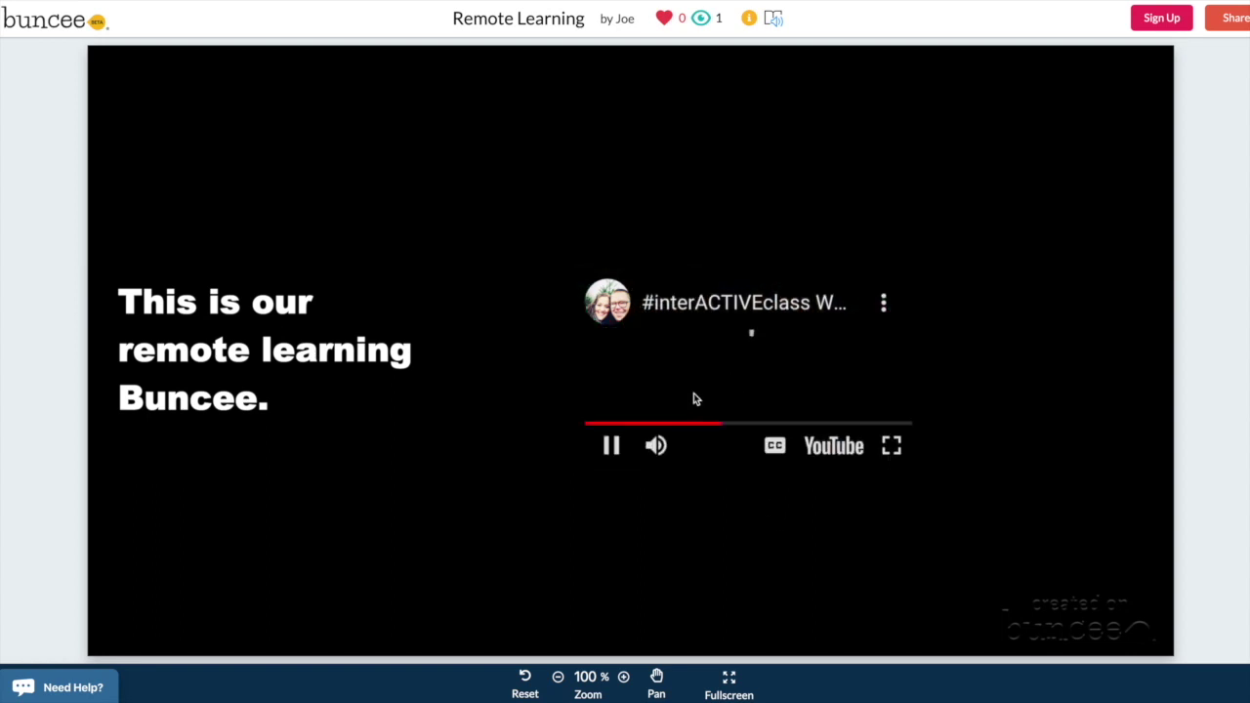
click(611, 445)
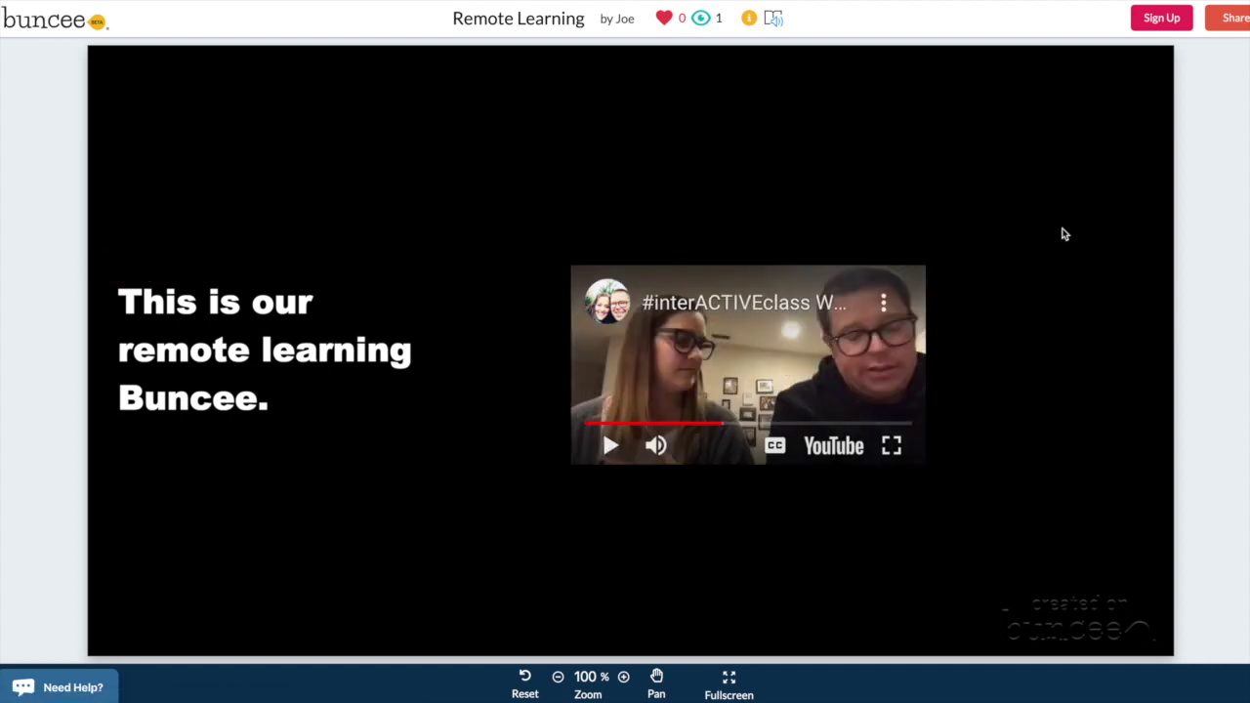